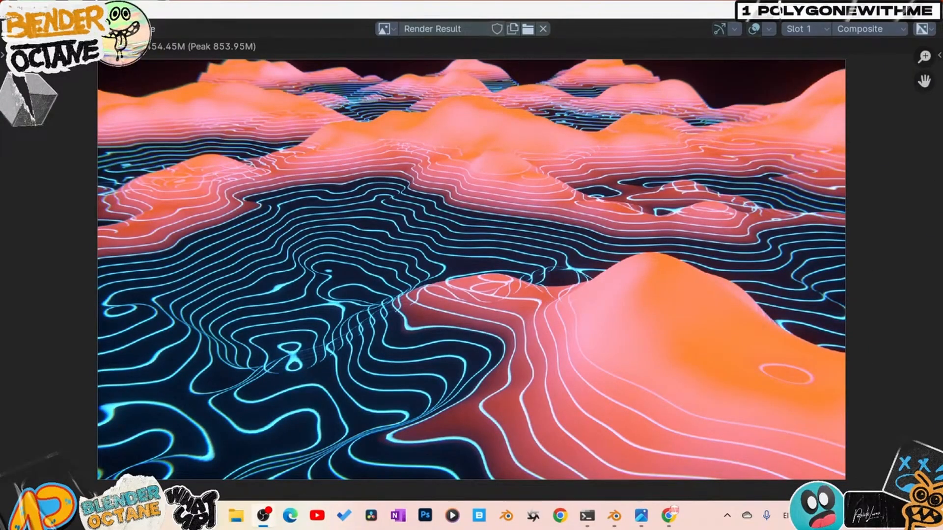
Review the finished terrain's Geometry Nodes tree and the shader node setup of the geo material.
{"action": "key", "text": "ctrl+alt+space"}
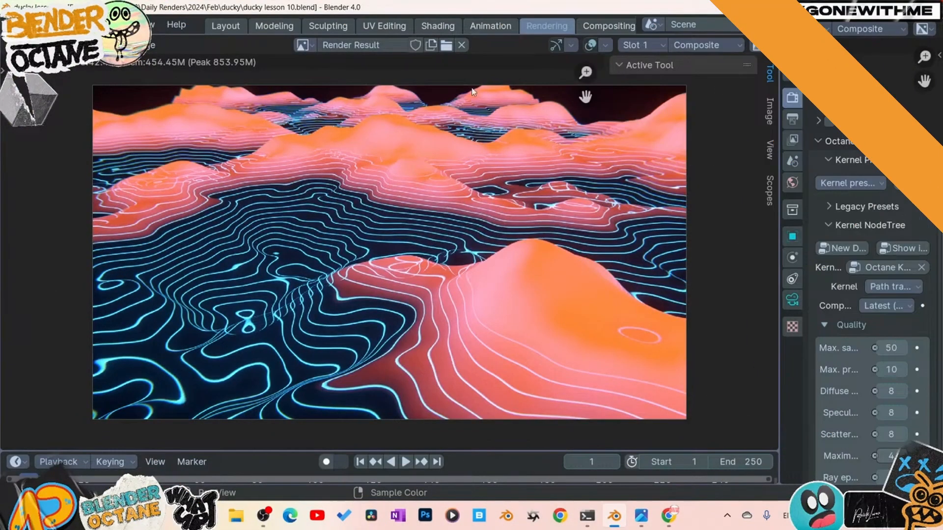
{"action": "left_click", "coordinate": [223, 27]}
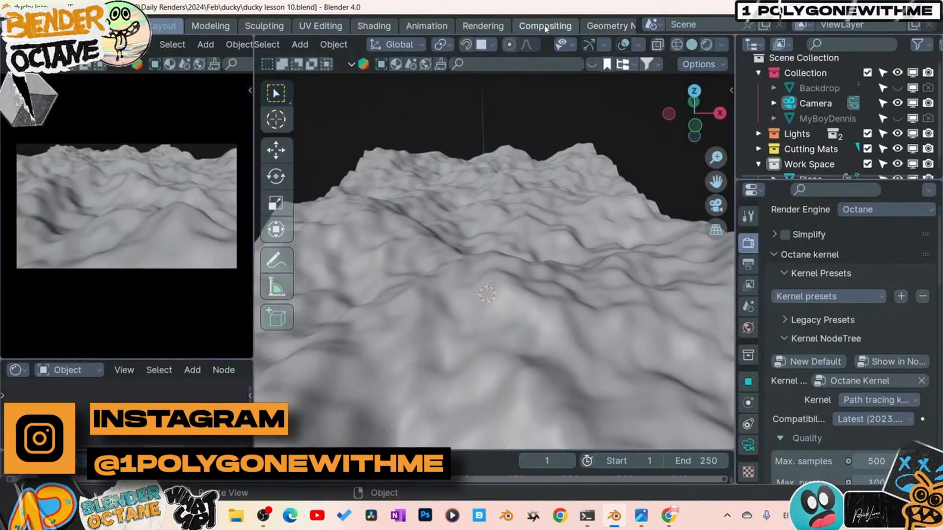
{"action": "left_click", "coordinate": [545, 26]}
{"action": "left_click", "coordinate": [594, 25]}
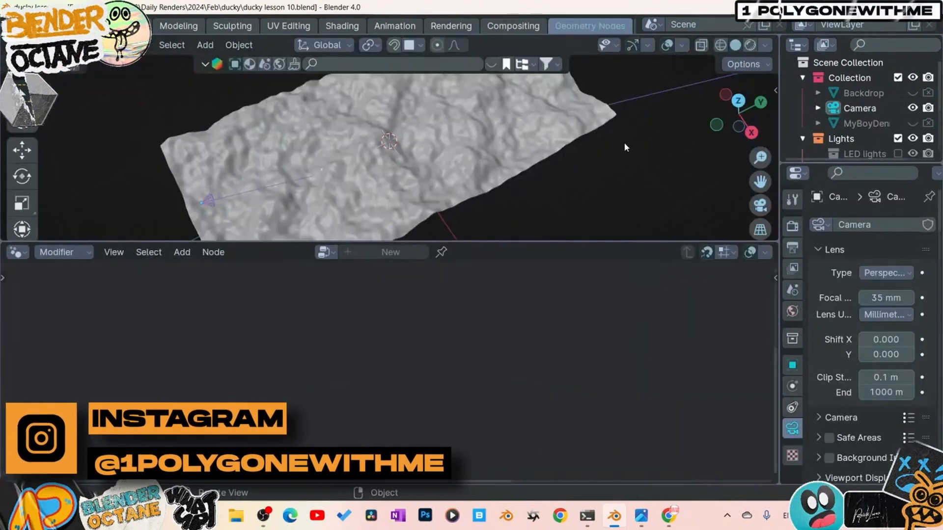
{"action": "left_click", "coordinate": [565, 129]}
{"action": "key", "text": "ctrl+space"}
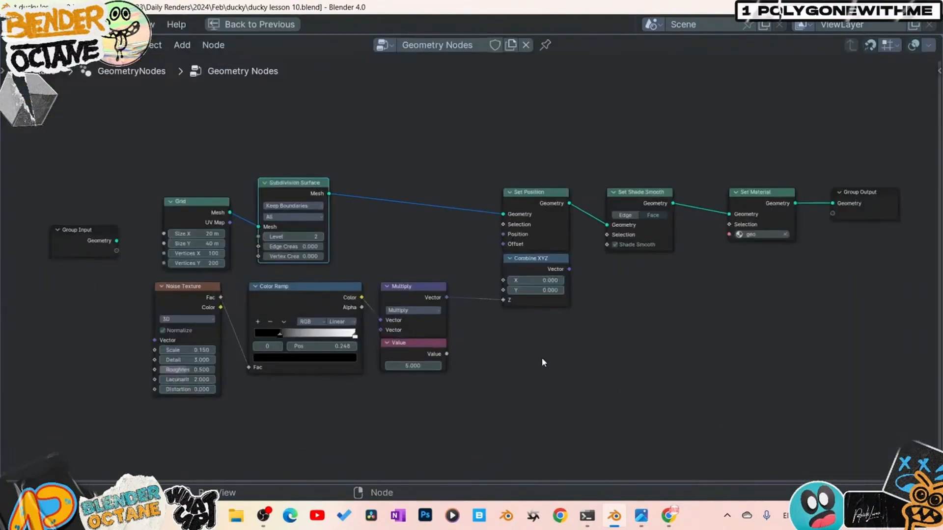
{"action": "scroll", "coordinate": [542, 363], "scroll_direction": "up", "scroll_amount": 1}
{"action": "scroll", "coordinate": [540, 357], "scroll_direction": "up", "scroll_amount": 1}
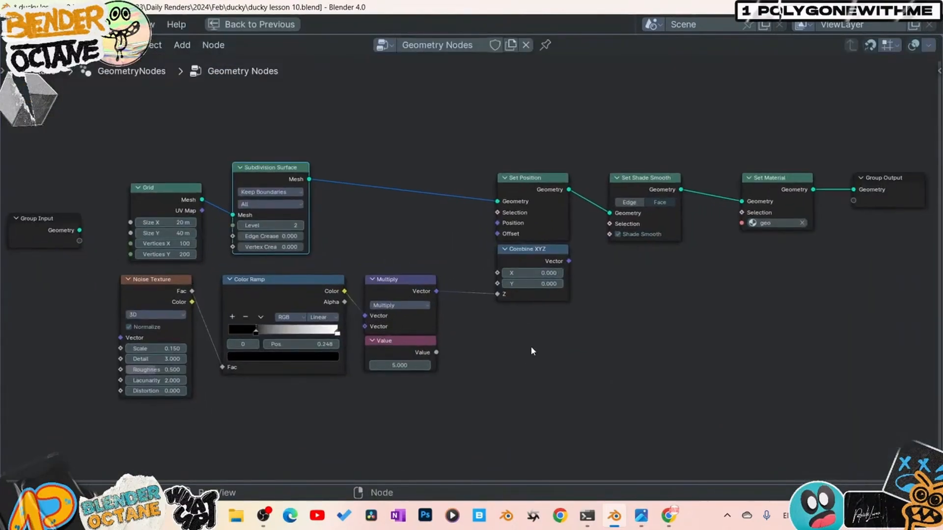
{"action": "scroll", "coordinate": [531, 350], "scroll_direction": "down", "scroll_amount": 1}
{"action": "key", "text": "ctrl+space"}
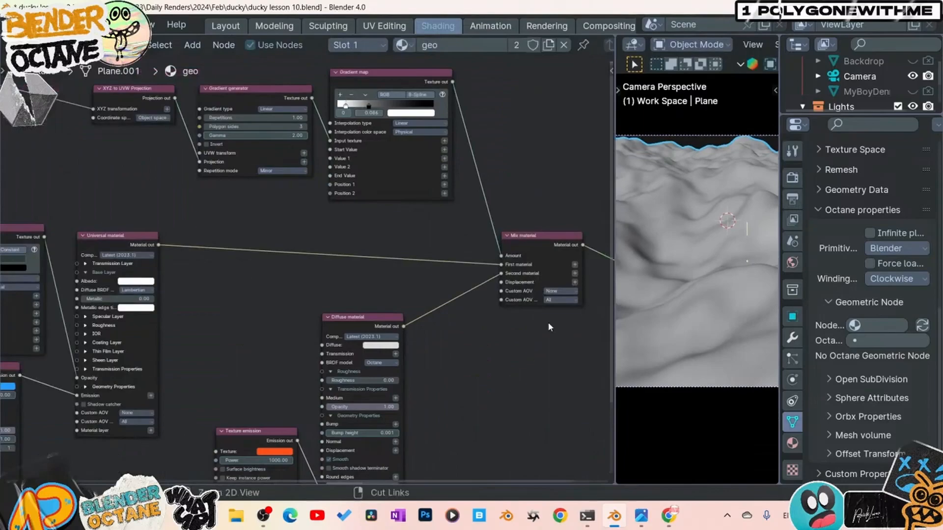
{"action": "key", "text": "ctrl+space"}
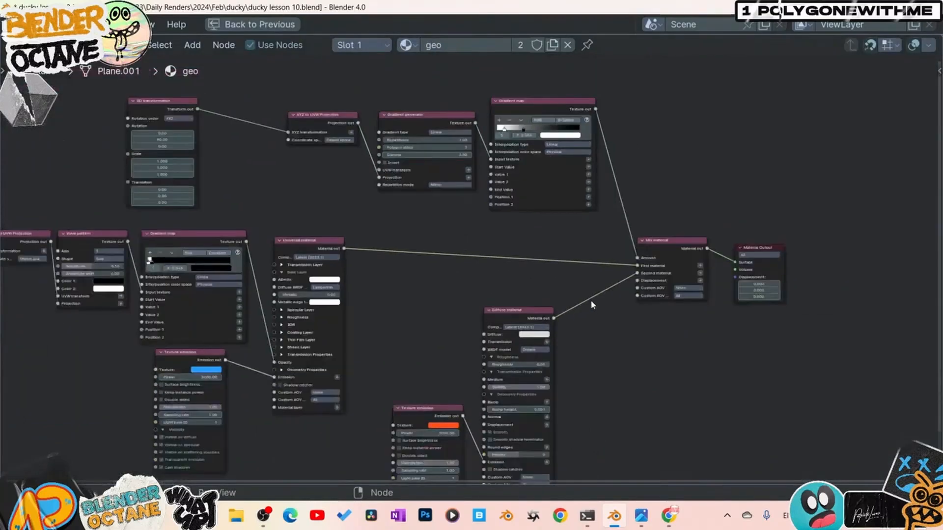
{"action": "key", "text": "Home"}
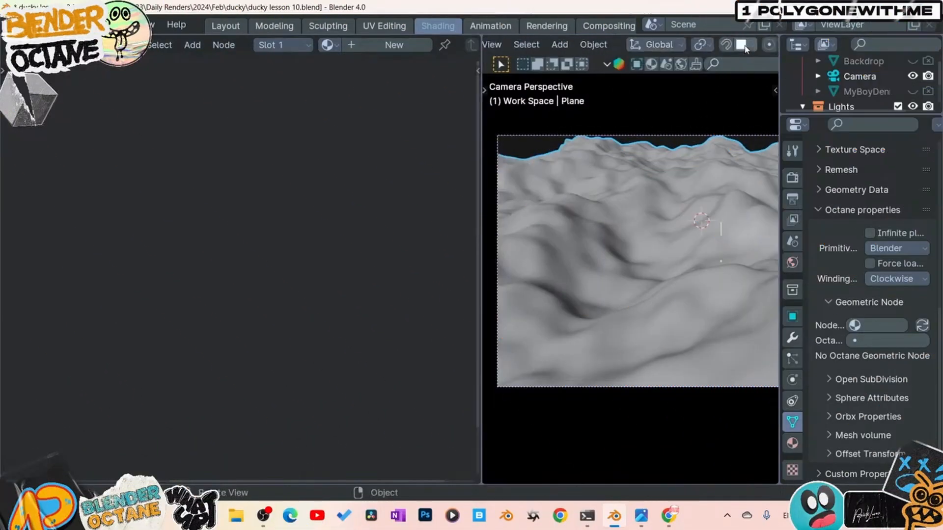
Create a new material for the terrain plane and name it geo2.
{"action": "scroll", "coordinate": [745, 48], "scroll_direction": "down", "scroll_amount": 5}
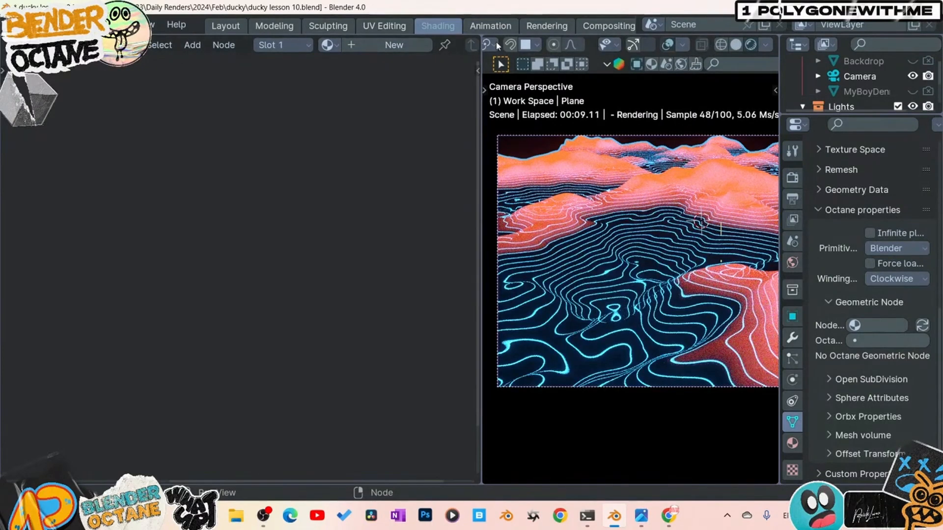
{"action": "left_click", "coordinate": [372, 45]}
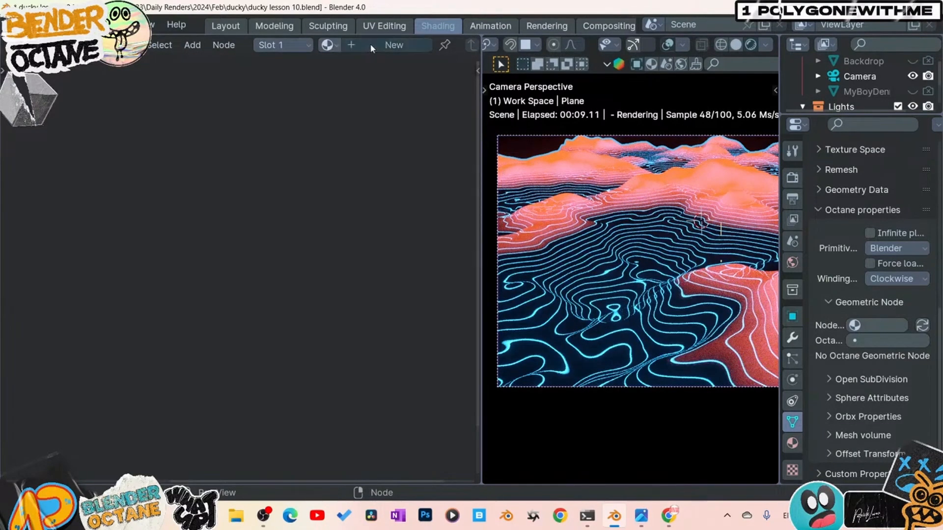
{"action": "double_click", "coordinate": [446, 44]}
{"action": "type", "text": "geo2"}
{"action": "key", "text": "Return"}
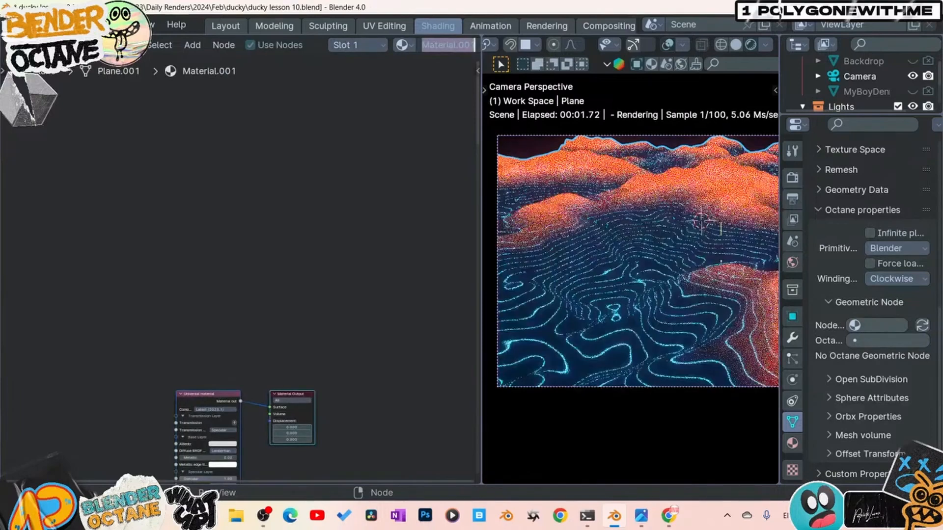
{"action": "middle_click_drag", "start_coordinate": [366, 261], "coordinate": [479, 24]}
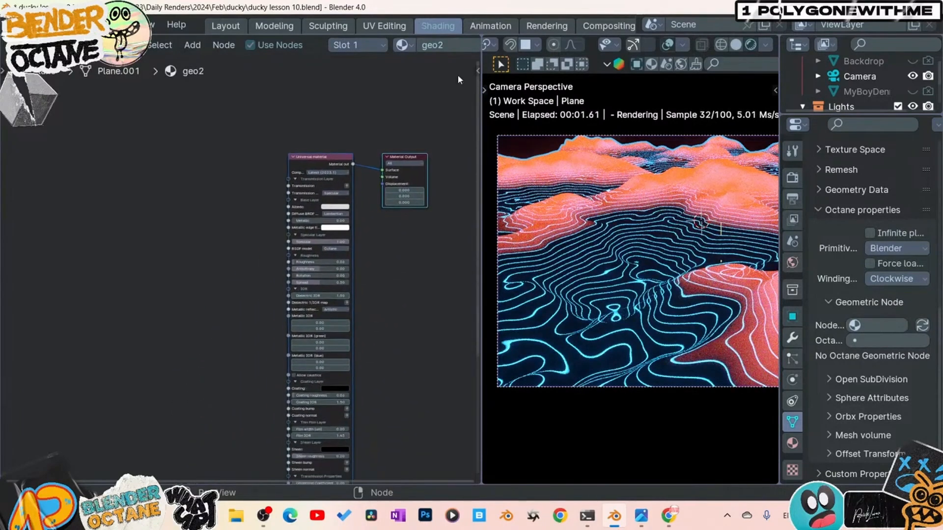
In the terrain's Geometry Nodes tree, assign the geo2 material in the Set Material node.
{"action": "left_click", "coordinate": [609, 26]}
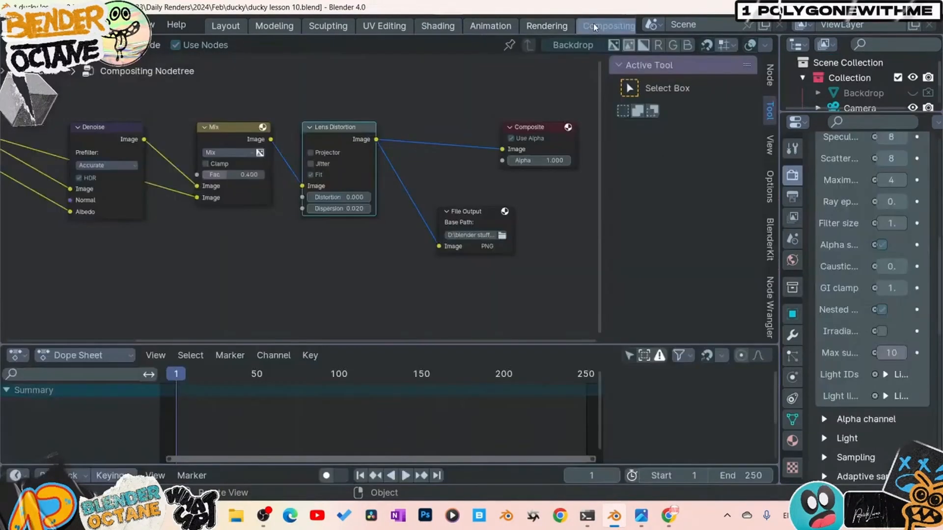
{"action": "scroll", "coordinate": [557, 27], "scroll_direction": "down", "scroll_amount": 3}
{"action": "left_click", "coordinate": [556, 26]}
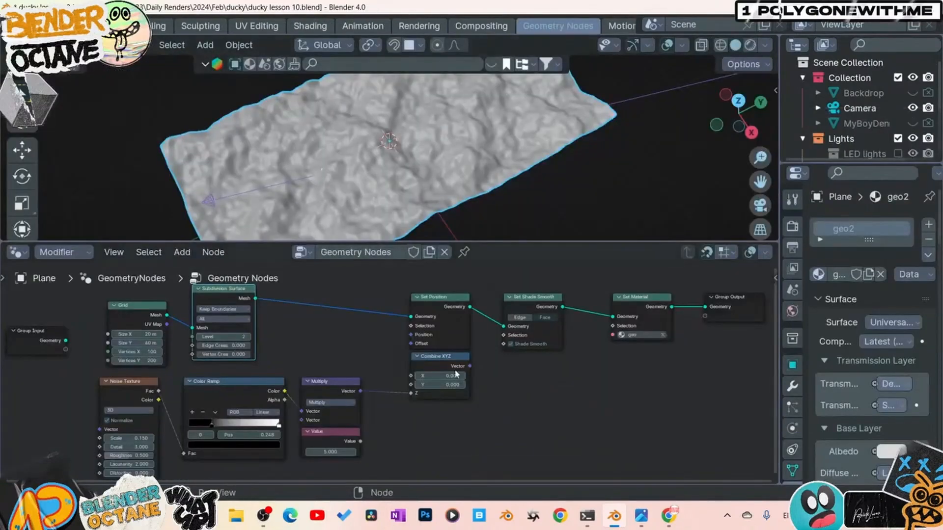
{"action": "scroll", "coordinate": [564, 388], "scroll_direction": "up", "scroll_amount": 5}
{"action": "middle_click_drag", "start_coordinate": [575, 373], "coordinate": [472, 426]}
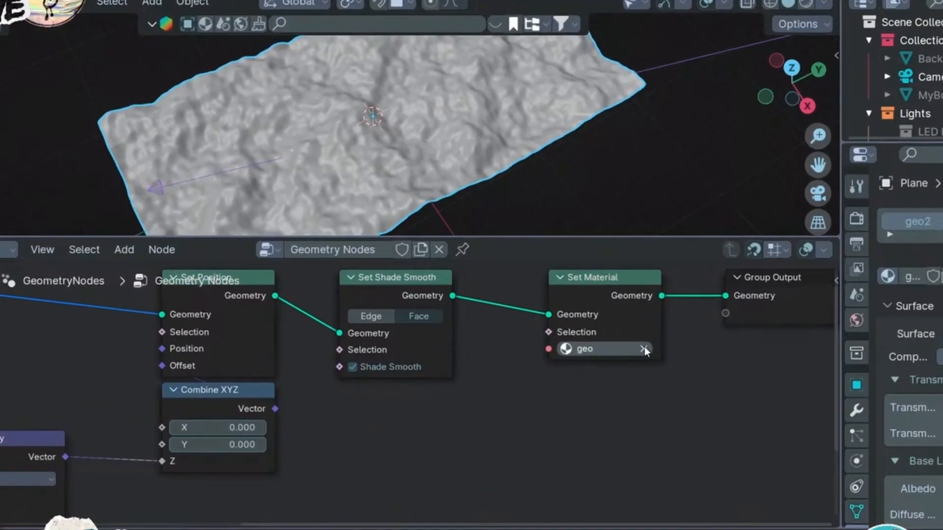
{"action": "left_click", "coordinate": [636, 348]}
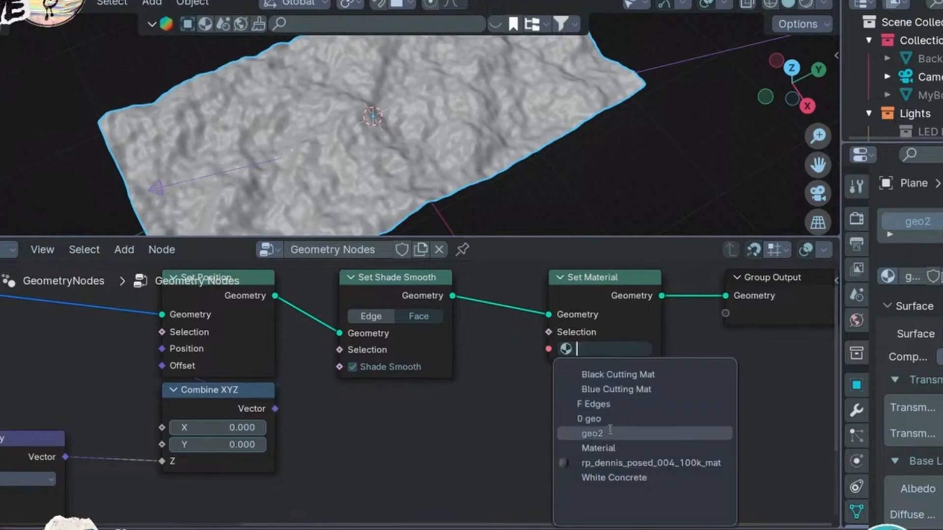
{"action": "left_click", "coordinate": [608, 433]}
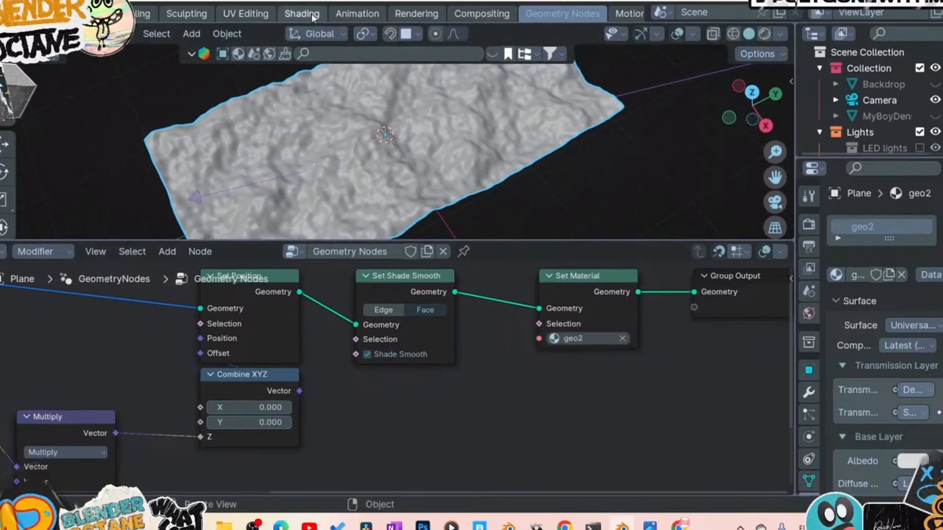
Return to the Shading workspace and preview the terrain in rendered viewport shading from outside the camera view.
{"action": "left_click", "coordinate": [301, 14]}
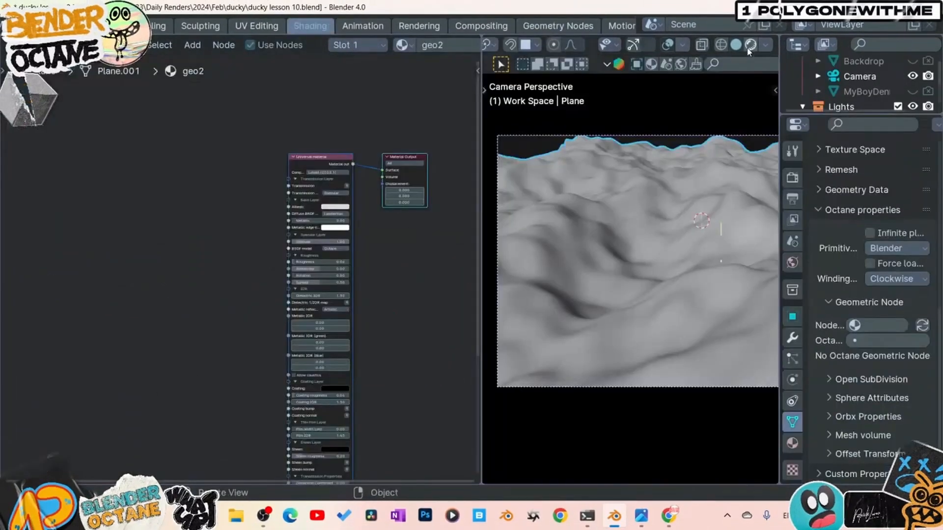
{"action": "key", "text": "z"}
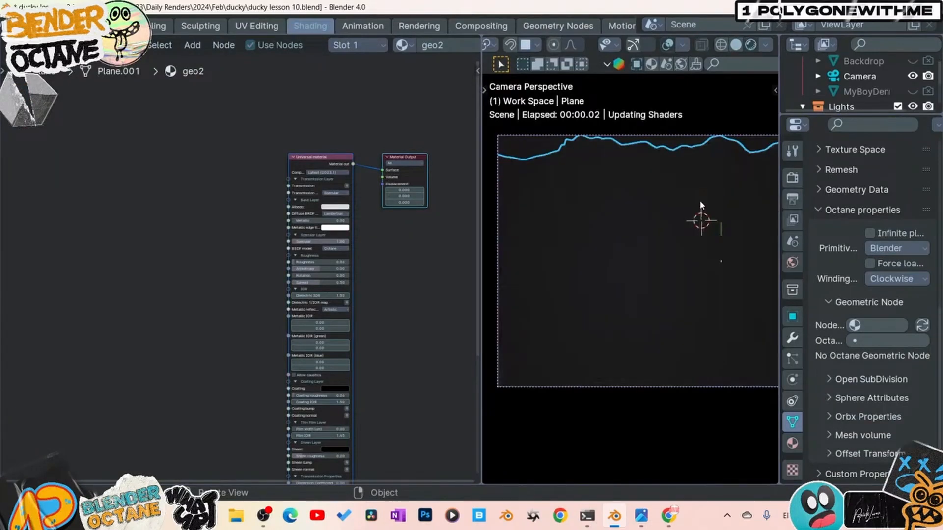
{"action": "middle_click_drag", "start_coordinate": [681, 258], "coordinate": [684, 273]}
{"action": "middle_click_drag", "start_coordinate": [186, 302], "coordinate": [190, 254]}
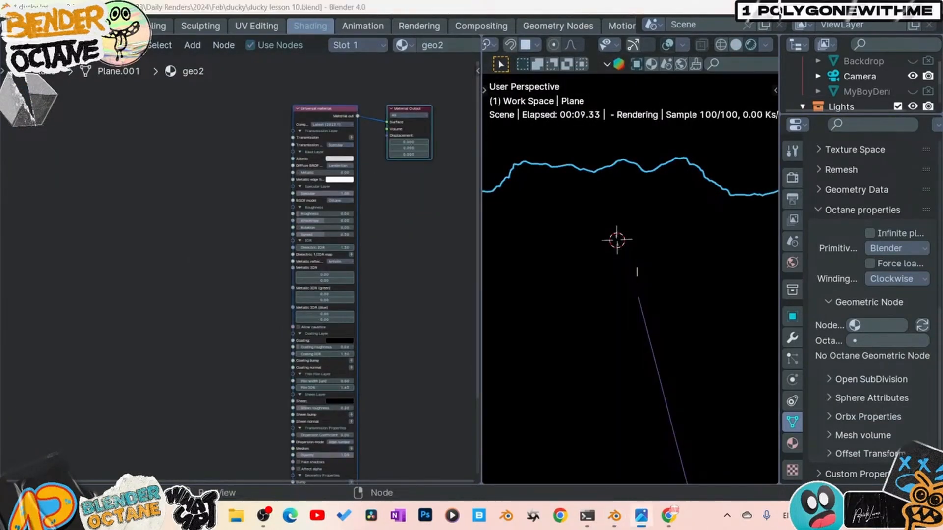
Move the Universal material node well away from the Material Output and maximize the shader node editor.
{"action": "left_click", "coordinate": [63, 204]}
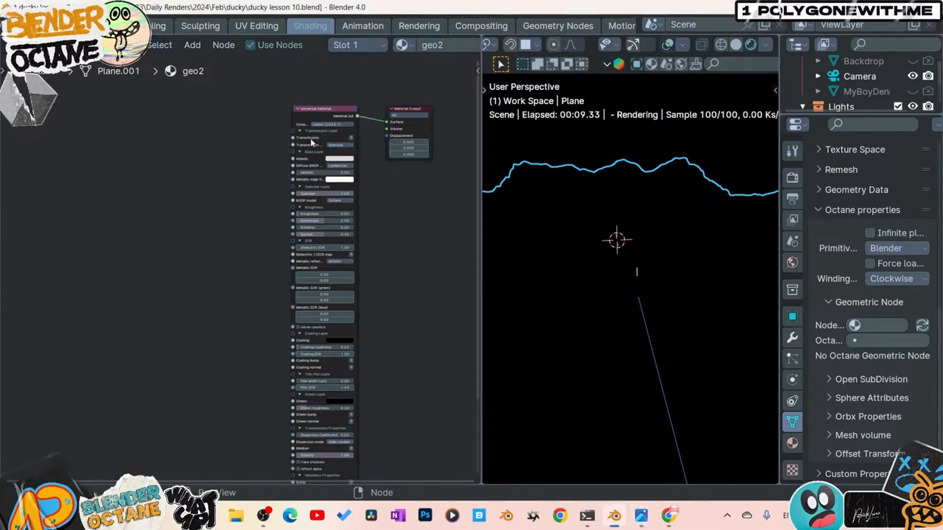
{"action": "left_click_drag", "start_coordinate": [223, 112], "coordinate": [107, 117]}
{"action": "key", "text": "ctrl+space"}
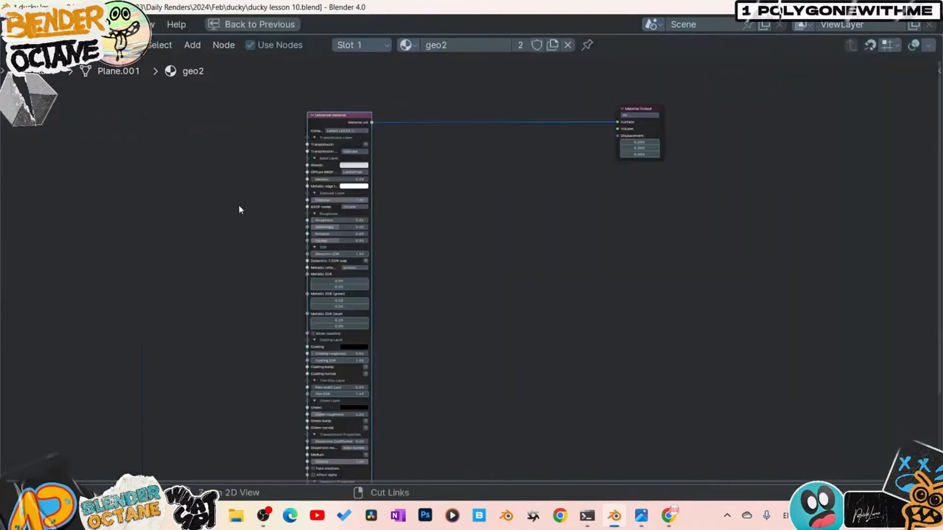
{"action": "scroll", "coordinate": [490, 231], "scroll_direction": "down", "scroll_amount": 1}
{"action": "scroll", "coordinate": [489, 230], "scroll_direction": "down", "scroll_amount": 4}
{"action": "middle_click_drag", "start_coordinate": [539, 225], "coordinate": [543, 189]}
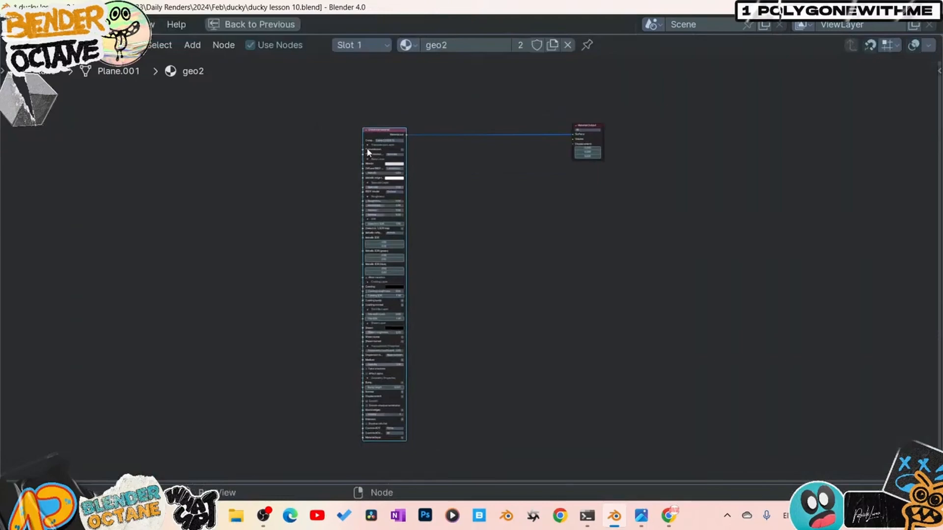
Reposition the Universal material node slightly and collapse it by hiding its unused sockets.
{"action": "mouse_move", "coordinate": [367, 153]}
{"action": "left_mouse_down"}
{"action": "mouse_move", "coordinate": [368, 206]}
{"action": "mouse_move", "coordinate": [366, 164]}
{"action": "left_mouse_up"}
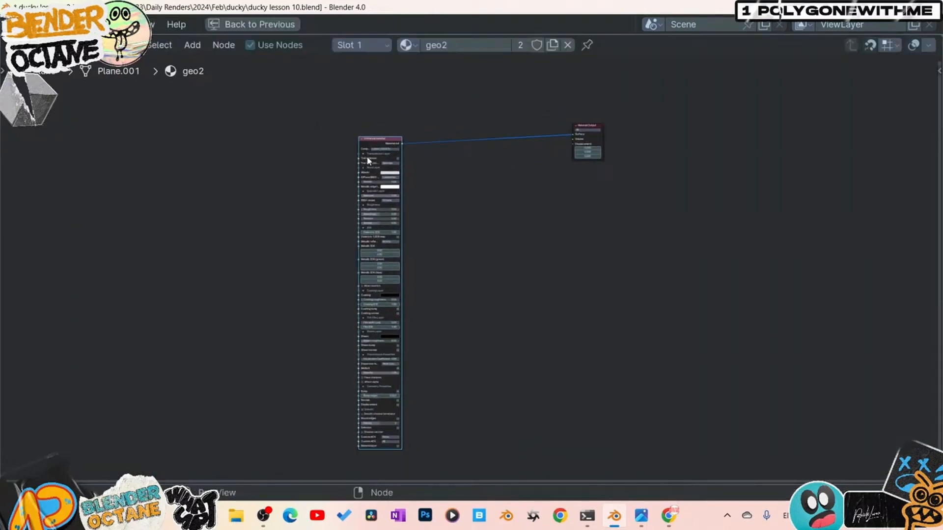
{"action": "key", "text": "ctrl+h"}
{"action": "middle_click_drag", "start_coordinate": [484, 219], "coordinate": [534, 306]}
{"action": "scroll", "coordinate": [471, 241], "scroll_direction": "up", "scroll_amount": 5}
{"action": "scroll", "coordinate": [493, 320], "scroll_direction": "up", "scroll_amount": 5}
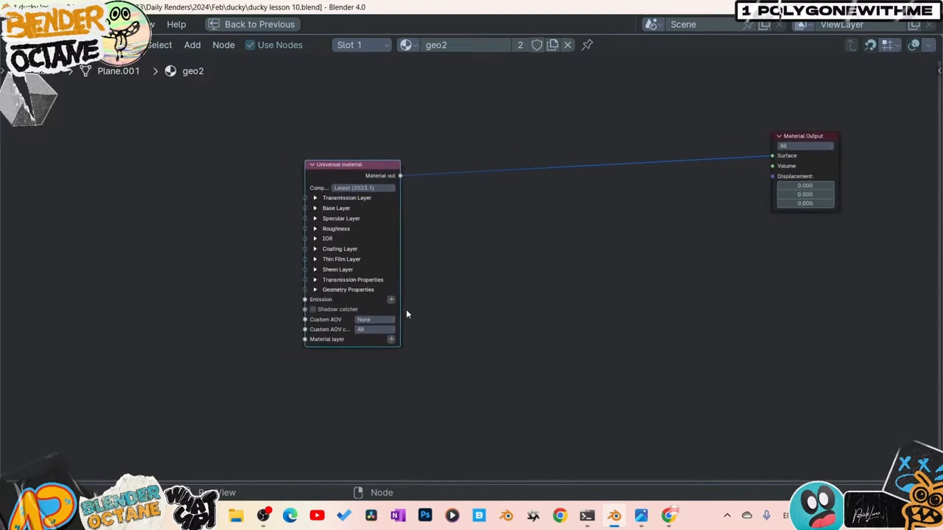
Add a Texture emission node to the Universal material's Emission input and place it beside the material node.
{"action": "left_click", "coordinate": [391, 299]}
{"action": "mouse_move", "coordinate": [344, 318]}
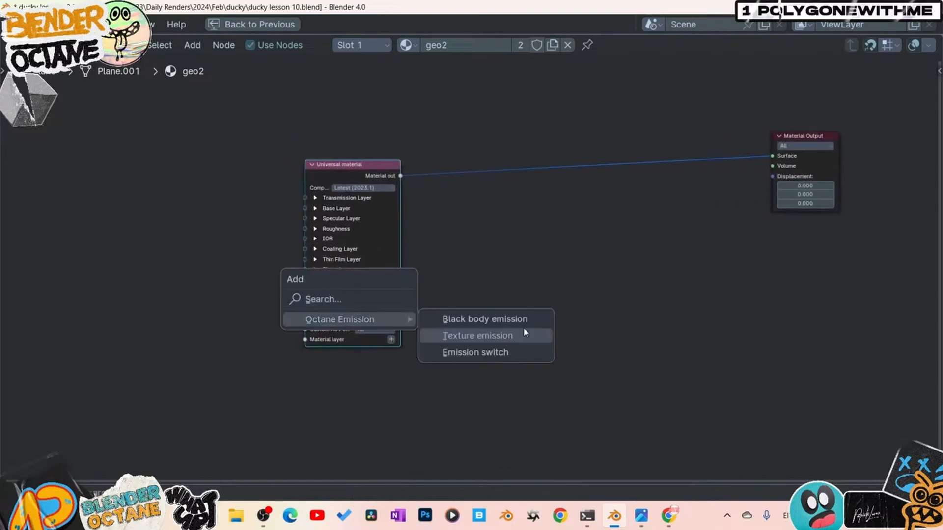
{"action": "left_click", "coordinate": [494, 334]}
{"action": "left_click", "coordinate": [228, 262]}
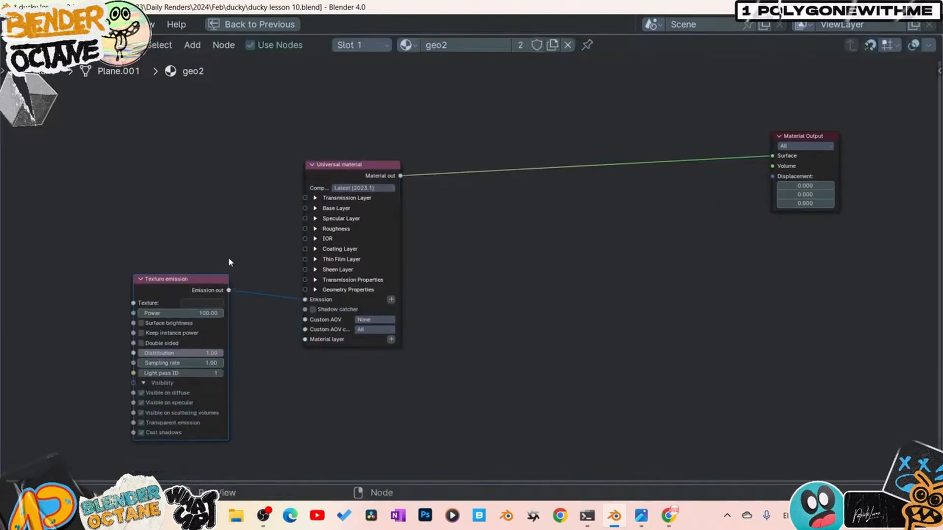
{"action": "left_click_drag", "start_coordinate": [195, 288], "coordinate": [202, 227]}
Give the Texture emission a fully saturated bright blue colour and a power of 3000, and place it level with the Emission input.
{"action": "left_click", "coordinate": [214, 246]}
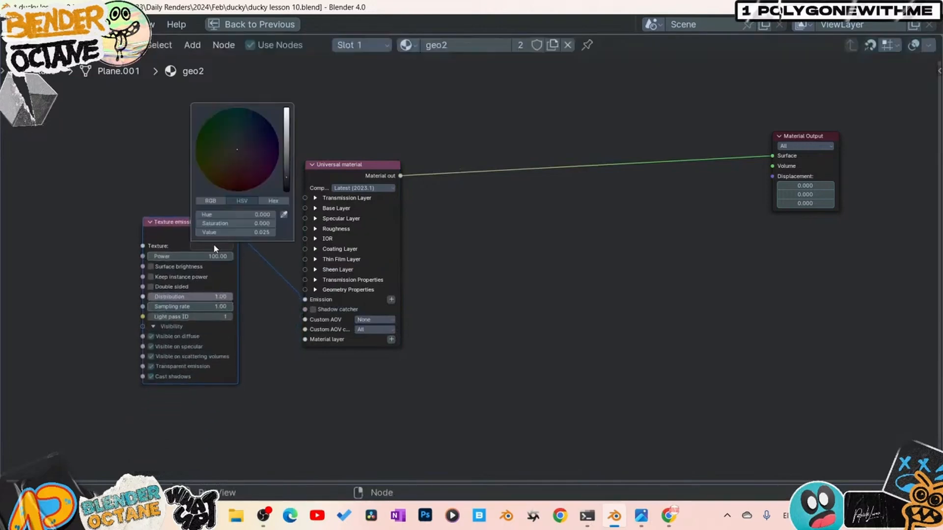
{"action": "left_click_drag", "start_coordinate": [286, 175], "coordinate": [287, 109]}
{"action": "left_click_drag", "start_coordinate": [251, 130], "coordinate": [263, 117]}
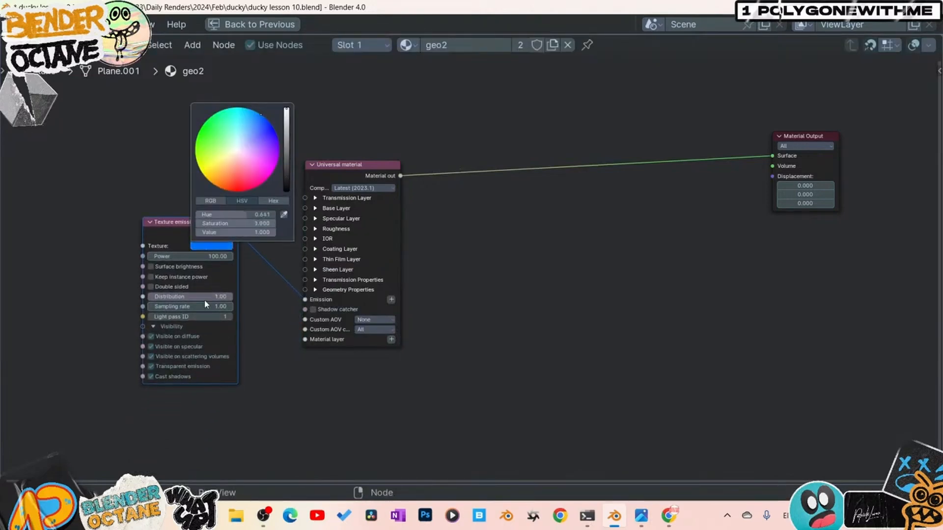
{"action": "left_click", "coordinate": [205, 257]}
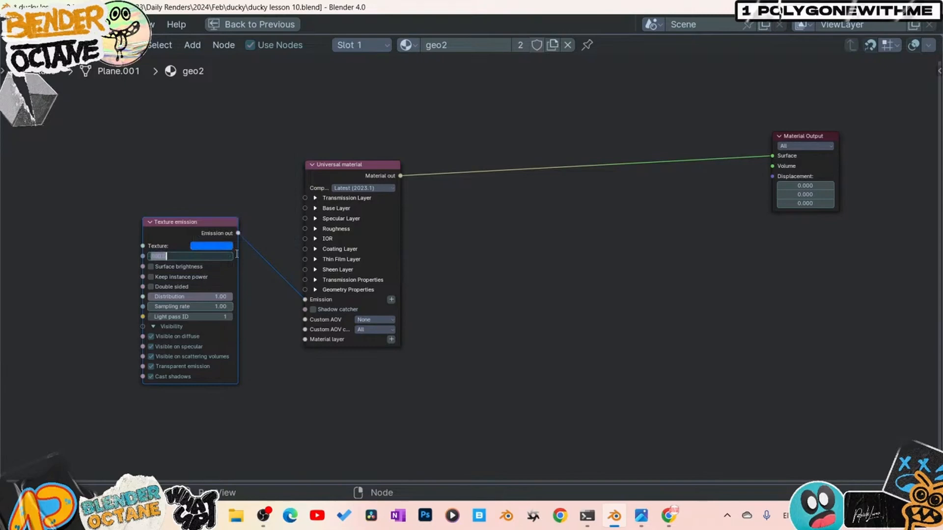
{"action": "type", "text": "3000"}
{"action": "key", "text": "Return"}
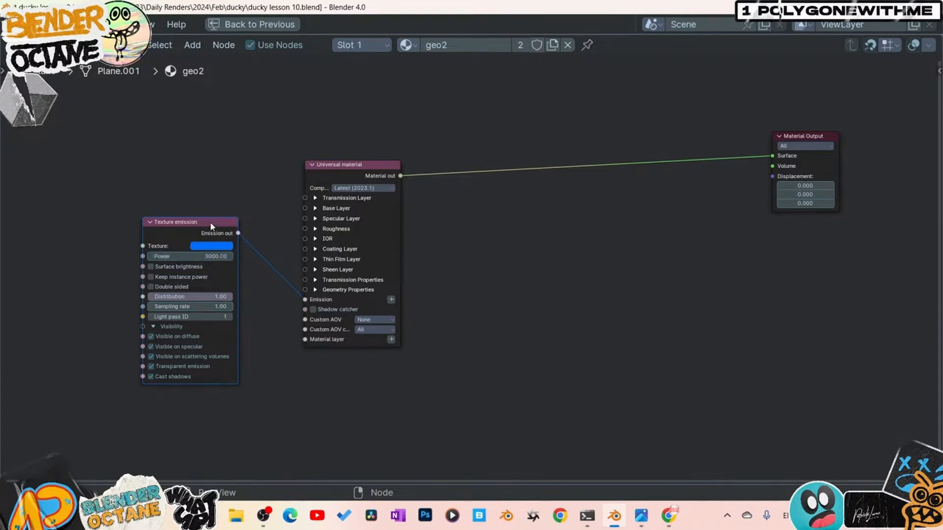
{"action": "left_click_drag", "start_coordinate": [211, 226], "coordinate": [237, 277]}
Add a Wave pattern node and place it upstream of the Texture emission node.
{"action": "key", "text": "alt+Tab"}
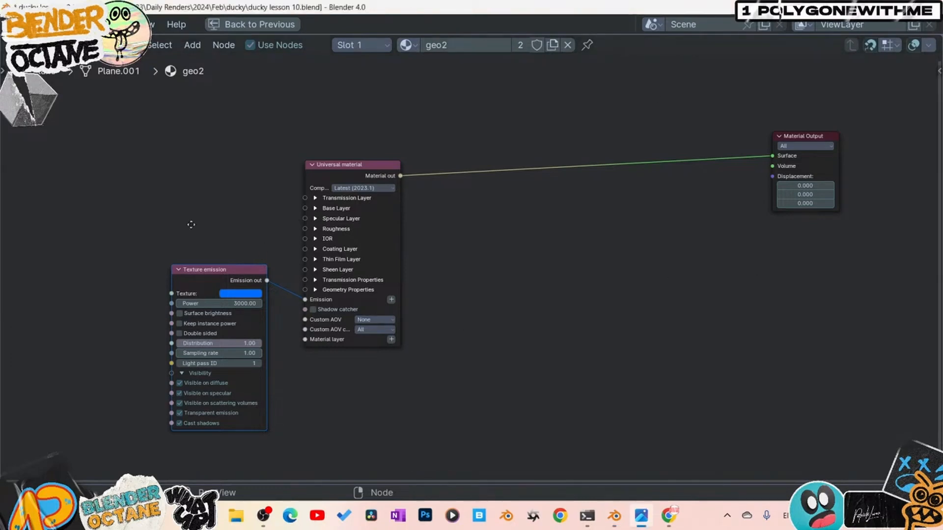
{"action": "middle_click_drag", "start_coordinate": [190, 225], "coordinate": [387, 242]}
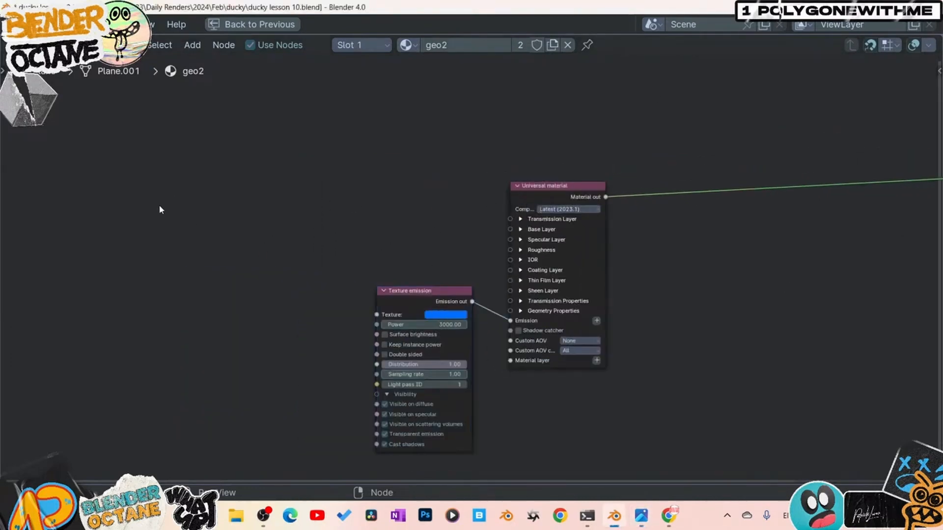
{"action": "key", "text": "shift+a"}
{"action": "mouse_move", "coordinate": [159, 209]}
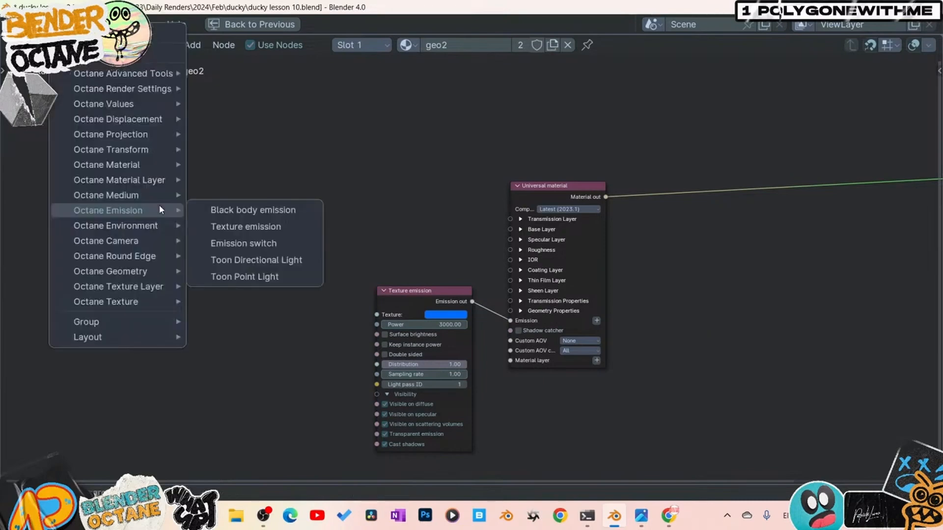
{"action": "type", "text": "wa"}
{"action": "key", "text": "Down"}
{"action": "key", "text": "Return"}
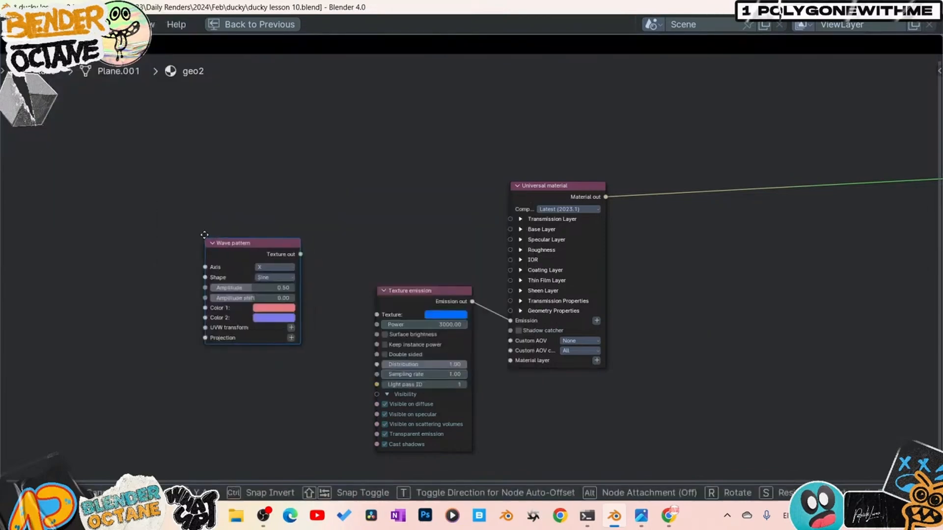
{"action": "left_click", "coordinate": [177, 239]}
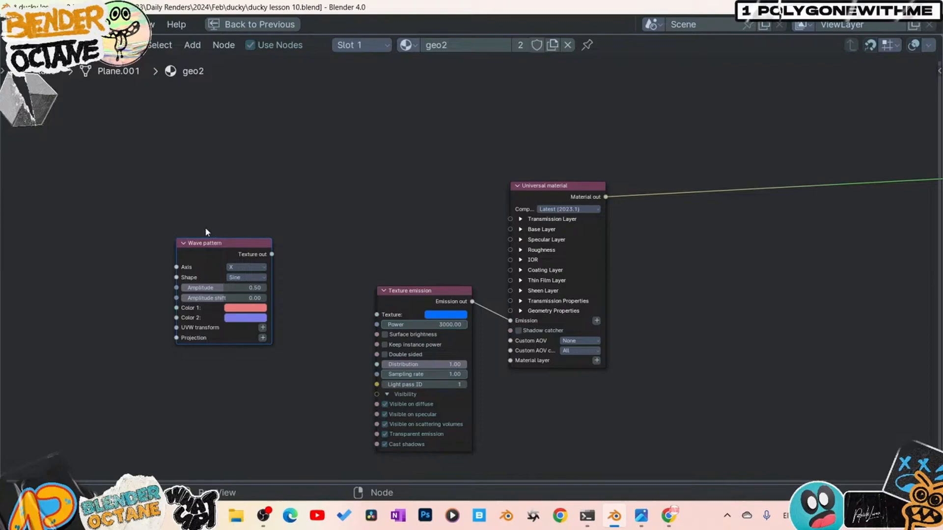
{"action": "key", "text": "q"}
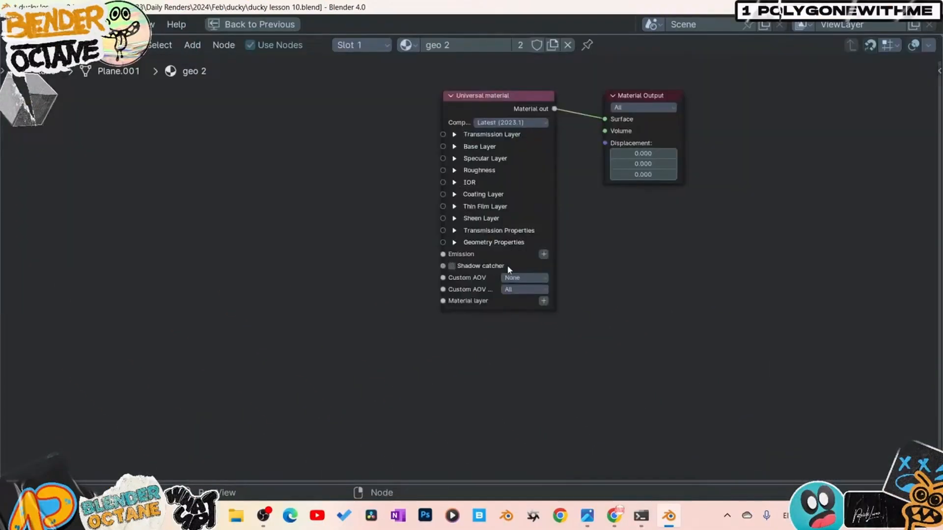
Add a bright cyan Texture emission node to the Universal material's Emission input, place it beside the material and save the file.
{"action": "left_click", "coordinate": [544, 254]}
{"action": "left_click", "coordinate": [609, 286]}
{"action": "left_click", "coordinate": [550, 134]}
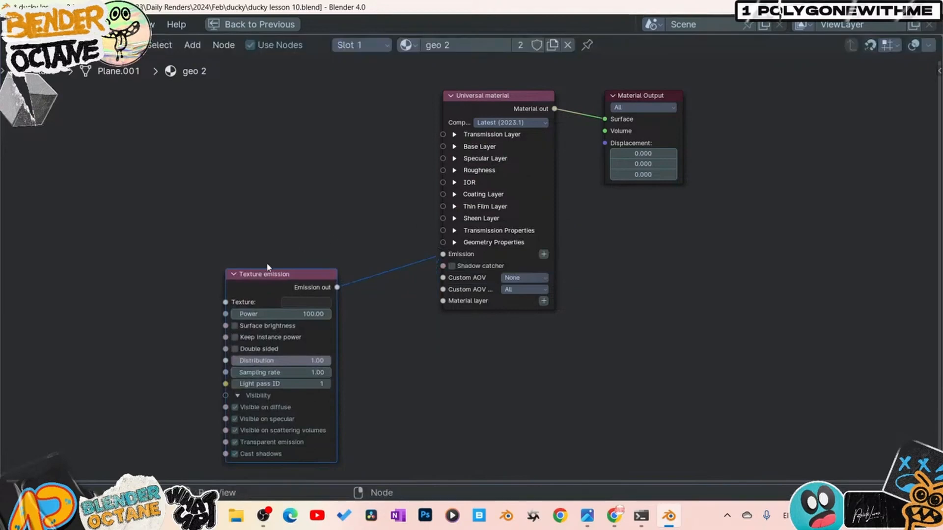
{"action": "left_click_drag", "start_coordinate": [268, 268], "coordinate": [304, 213]}
{"action": "left_click", "coordinate": [339, 247]}
{"action": "key", "text": "ctrl+s"}
{"action": "left_click", "coordinate": [400, 327]}
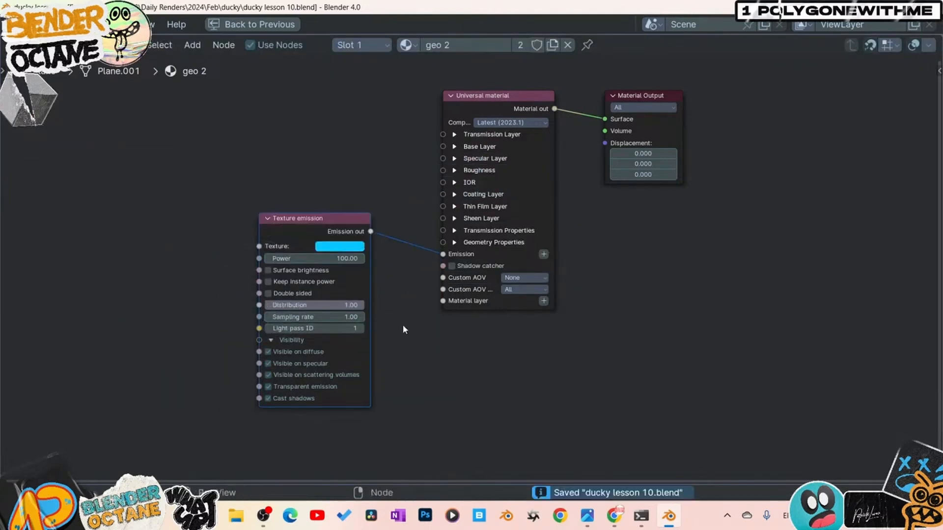
Add a Gradient map node and place it ahead of the Texture emission node.
{"action": "middle_click_drag", "start_coordinate": [126, 246], "coordinate": [199, 258]}
{"action": "key", "text": "shift+a"}
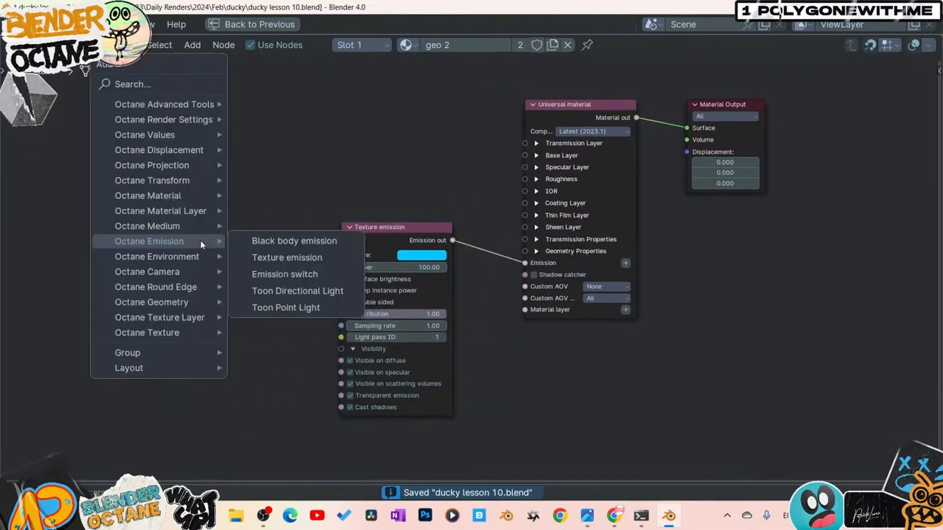
{"action": "type", "text": "g"}
{"action": "key", "text": "Return"}
Add a Wave pattern node, place it ahead of the Gradient map and save the file.
{"action": "key", "text": "shift+a"}
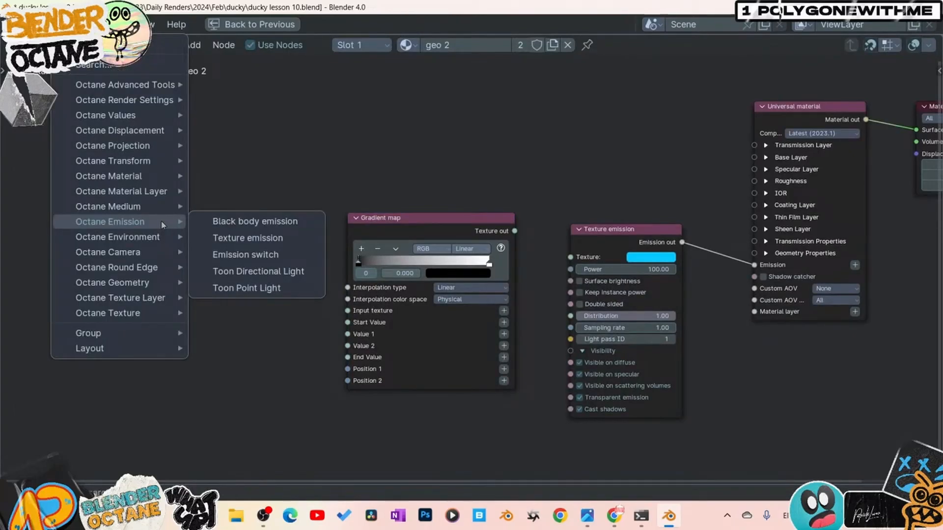
{"action": "type", "text": "w"}
{"action": "key", "text": "Down"}
{"action": "key", "text": "Down"}
{"action": "key", "text": "Down"}
{"action": "key", "text": "Return"}
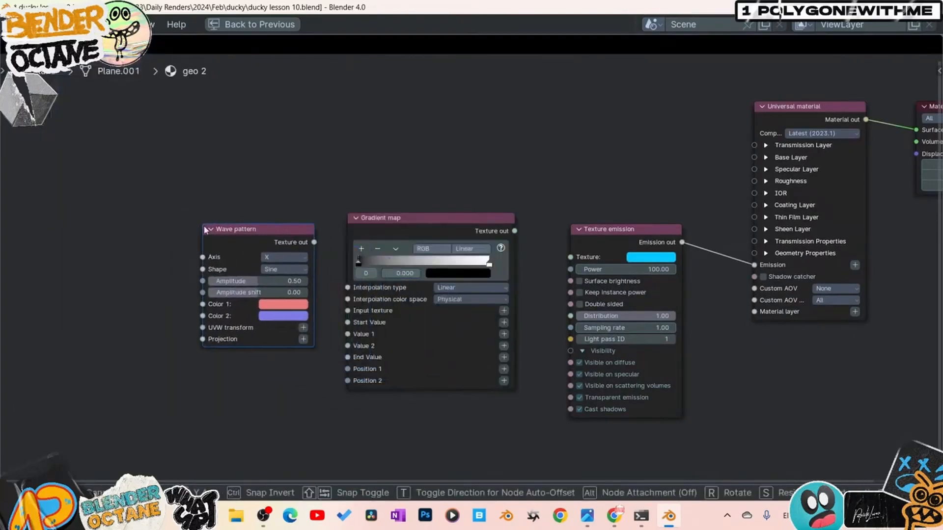
{"action": "left_click", "coordinate": [597, 265]}
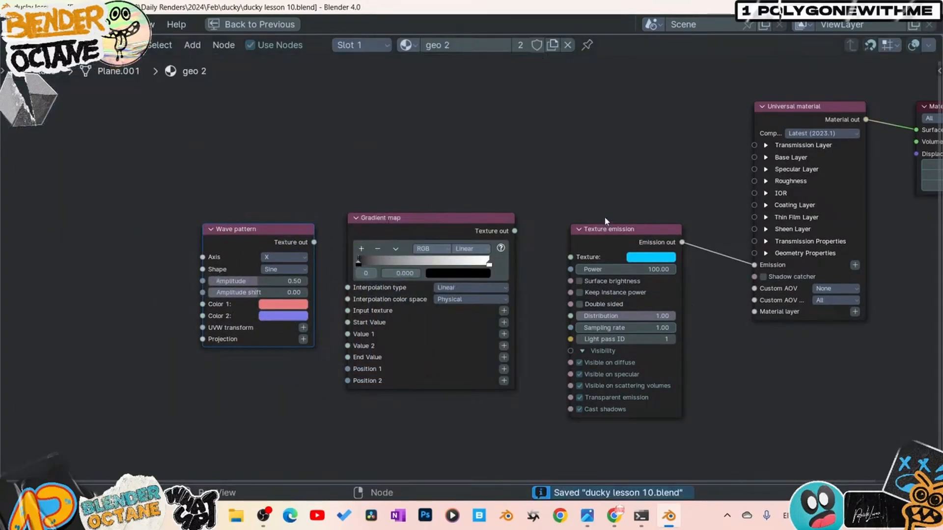
Move the Gradient map above the level of the Texture emission and expand the Universal material's Transmission Properties.
{"action": "middle_click_drag", "start_coordinate": [604, 216], "coordinate": [571, 228]}
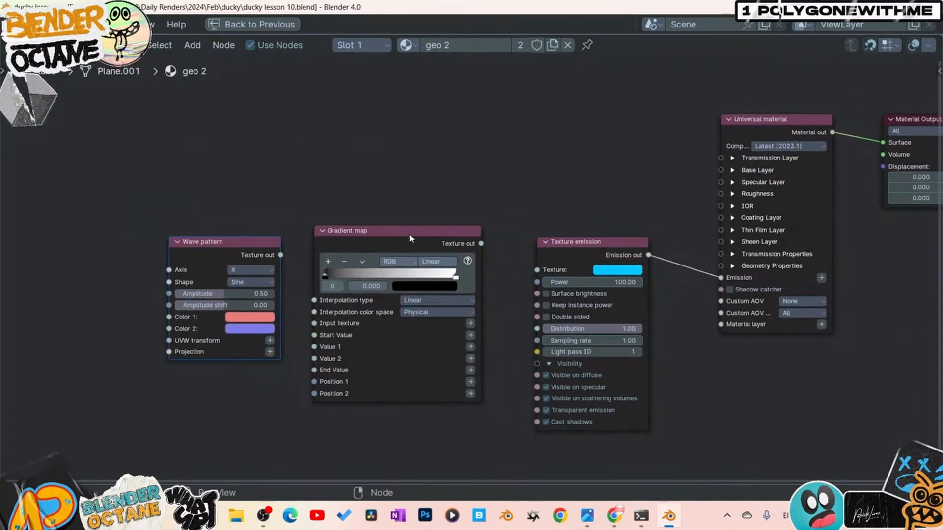
{"action": "left_click_drag", "start_coordinate": [408, 236], "coordinate": [419, 139]}
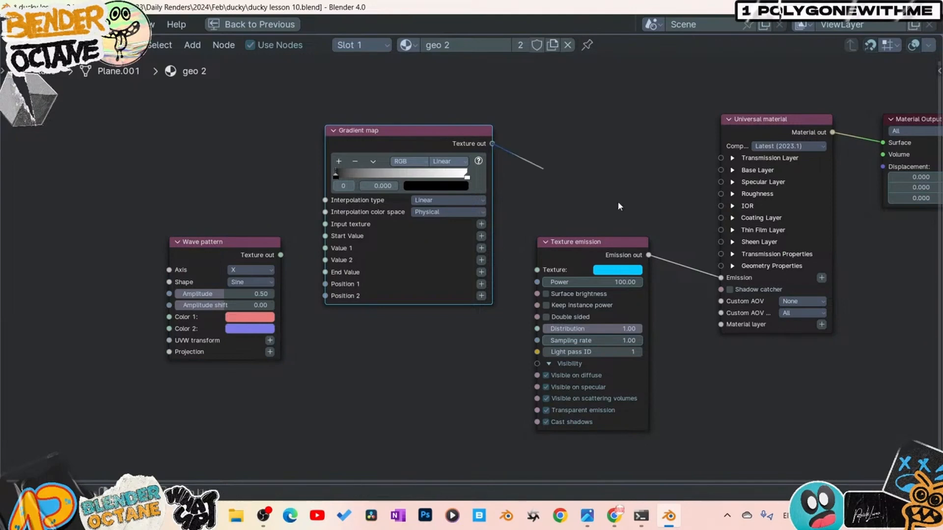
{"action": "left_click", "coordinate": [732, 254]}
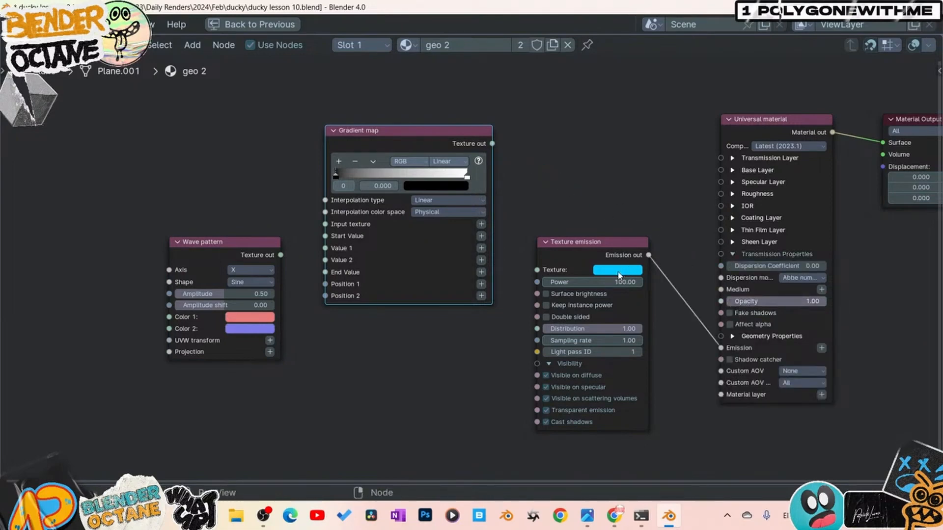
{"action": "left_click_drag", "start_coordinate": [492, 144], "coordinate": [676, 217]}
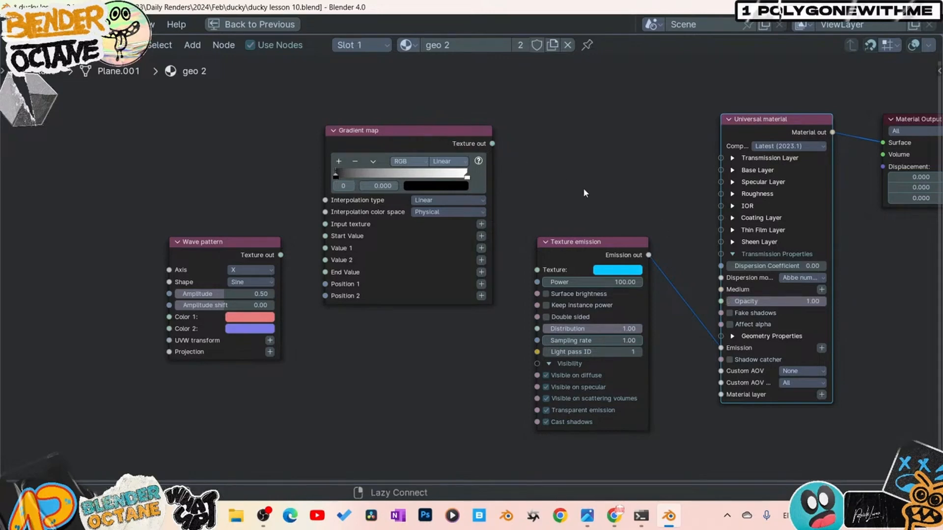
{"action": "right_click_drag", "start_coordinate": [757, 308], "coordinate": [763, 307], "text": "alt"}
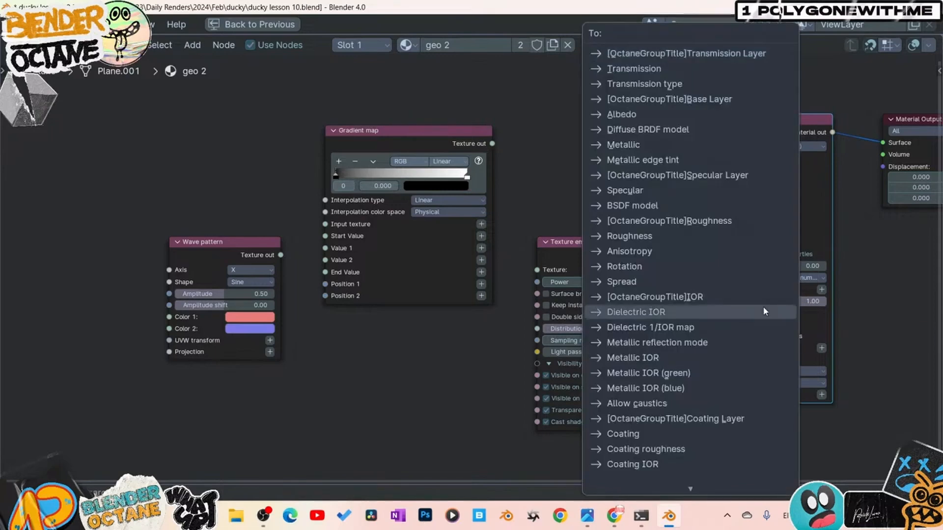
{"action": "scroll", "coordinate": [694, 471], "scroll_direction": "down", "scroll_amount": 4}
{"action": "scroll", "coordinate": [694, 467], "scroll_direction": "down", "scroll_amount": 12}
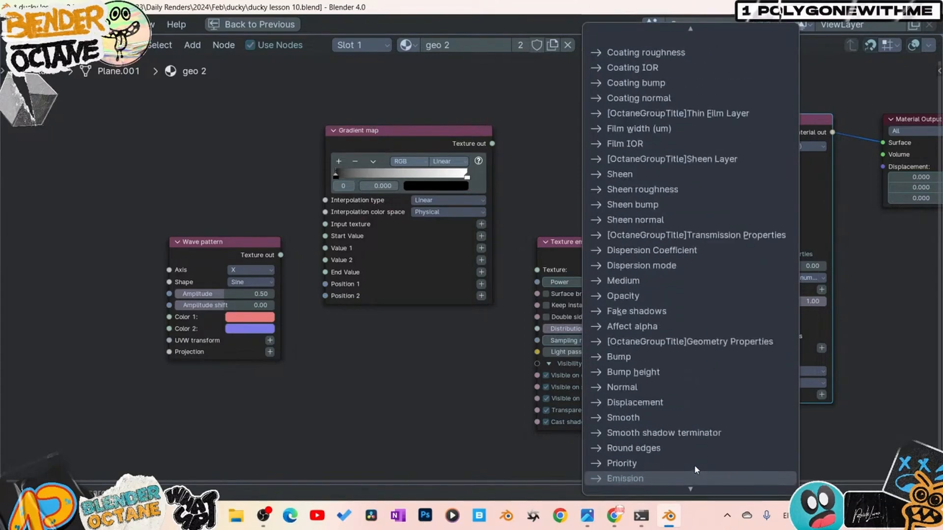
{"action": "scroll", "coordinate": [693, 465], "scroll_direction": "up", "scroll_amount": 14}
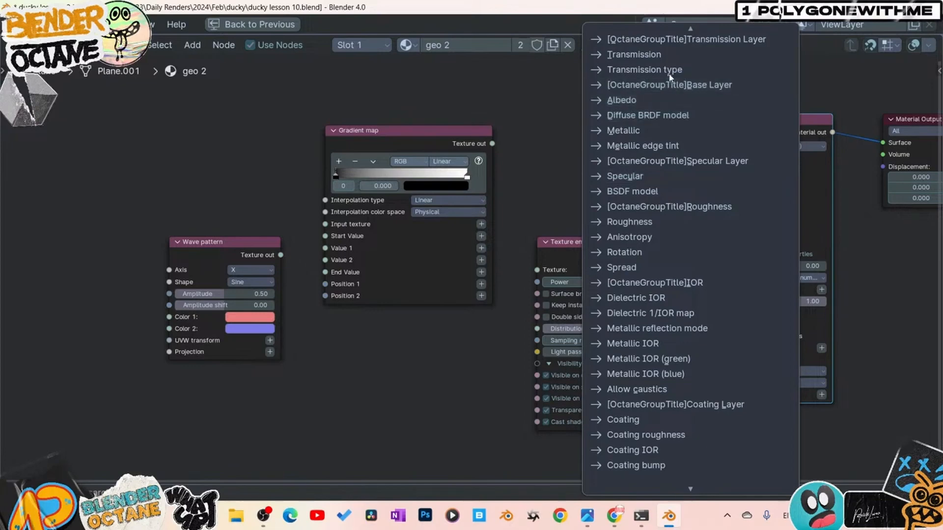
{"action": "scroll", "coordinate": [687, 139], "scroll_direction": "up", "scroll_amount": 4}
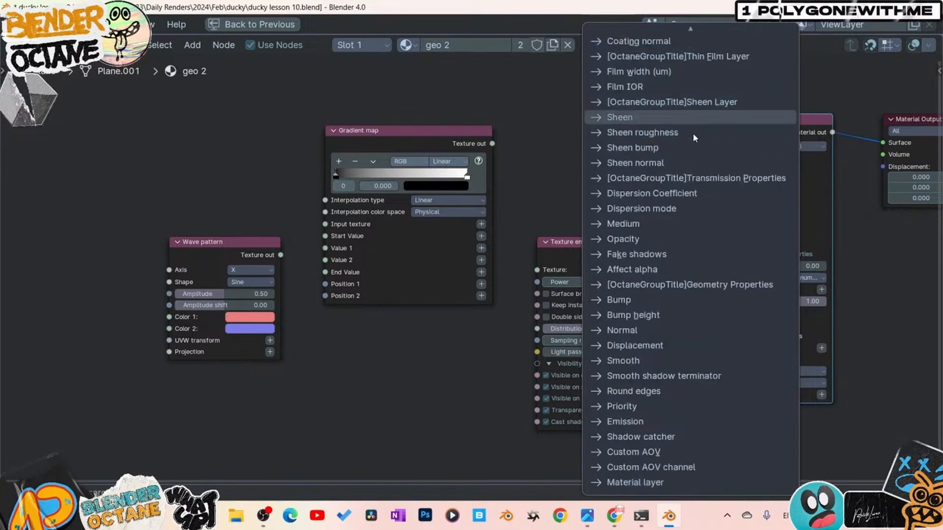
{"action": "left_click", "coordinate": [508, 160]}
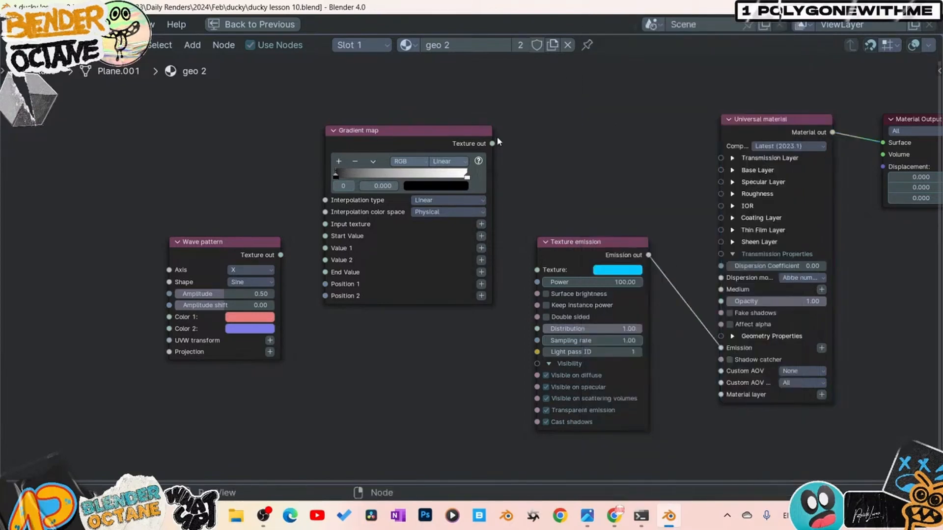
Connect the Gradient map's output to the Universal material's Opacity input and save the file.
{"action": "left_click_drag", "start_coordinate": [492, 143], "coordinate": [721, 301]}
{"action": "key", "text": "ctrl+s"}
Move the Wave pattern up beside the Gradient map and connect its output to the Gradient map's Input texture.
{"action": "middle_click_drag", "start_coordinate": [659, 308], "coordinate": [700, 298]}
{"action": "left_click_drag", "start_coordinate": [283, 245], "coordinate": [227, 178]}
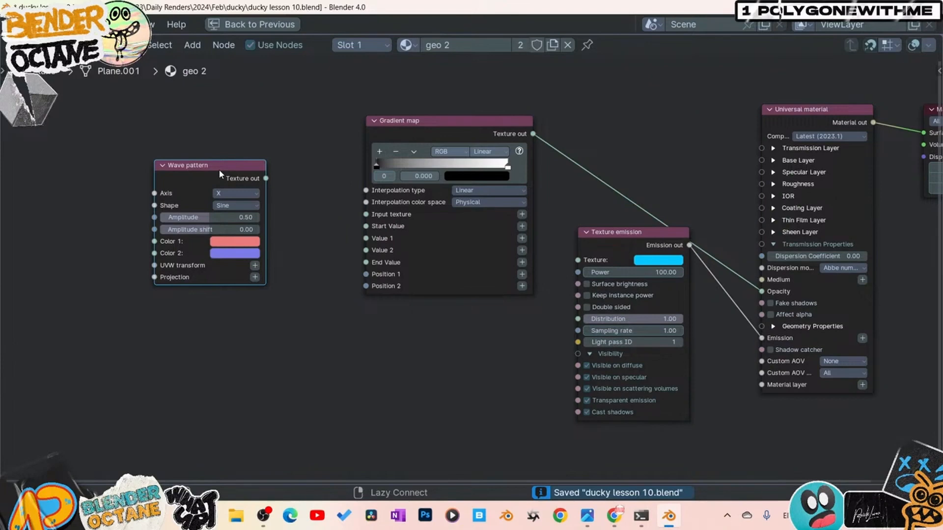
{"action": "right_click_drag", "start_coordinate": [425, 223], "coordinate": [426, 224], "text": "alt"}
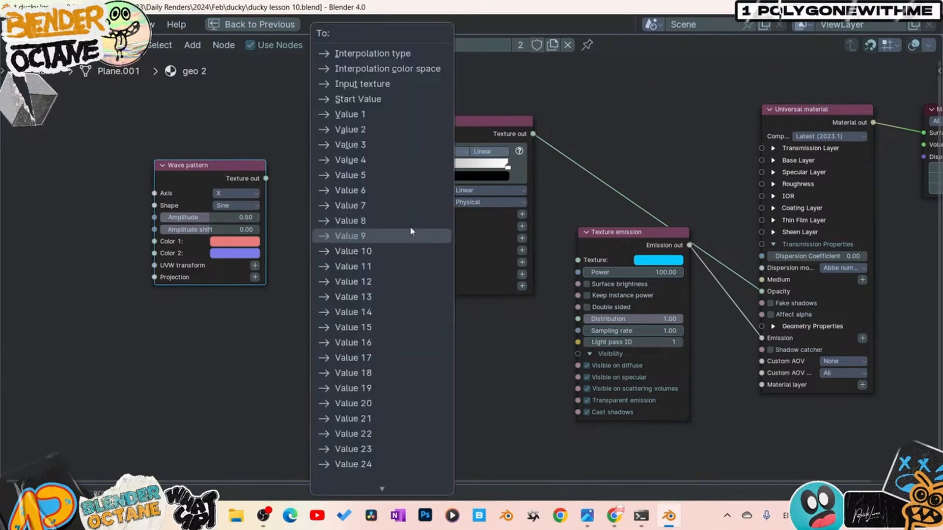
{"action": "left_click", "coordinate": [374, 84]}
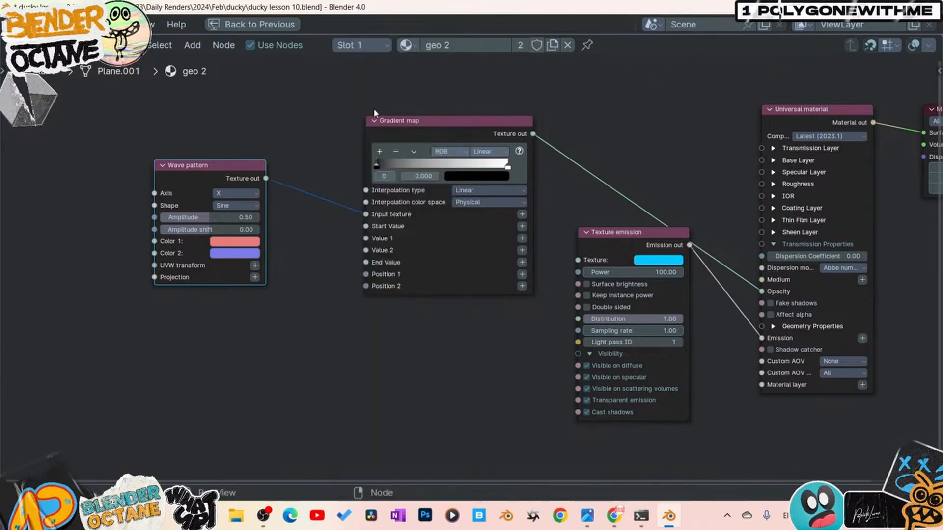
Tidy the node layout by shifting the Wave pattern closer to the Gradient map and the Texture emission slightly lower.
{"action": "key", "text": "g"}
{"action": "left_click_drag", "start_coordinate": [228, 148], "coordinate": [235, 142]}
{"action": "middle_click_drag", "start_coordinate": [278, 290], "coordinate": [252, 310]}
{"action": "left_click_drag", "start_coordinate": [577, 260], "coordinate": [576, 275]}
{"action": "middle_click_drag", "start_coordinate": [655, 253], "coordinate": [501, 276]}
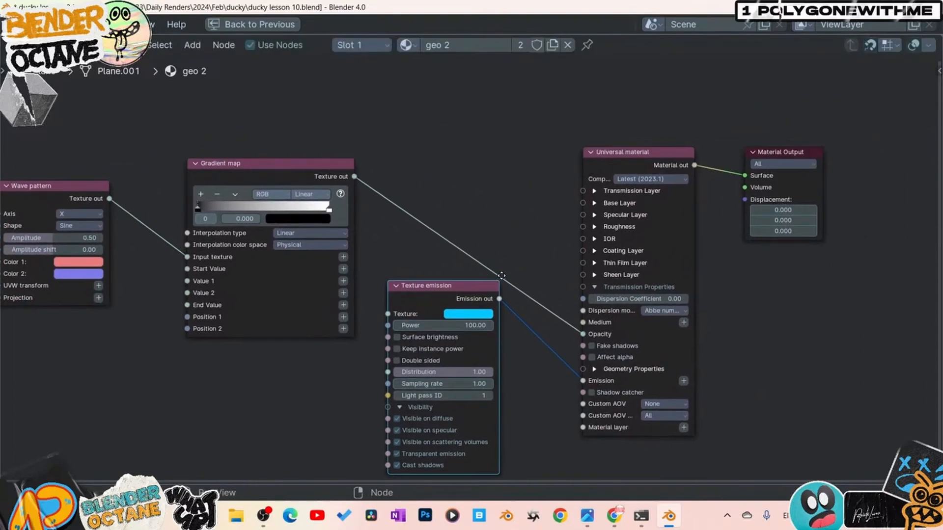
Restore the split editor layout and switch the 3D viewport to rendered shading, viewing the landscape from a suitable angle.
{"action": "key", "text": "ctrl+space"}
{"action": "mouse_move", "coordinate": [664, 266]}
{"action": "middle_mouse_down"}
{"action": "mouse_move", "coordinate": [568, 276]}
{"action": "mouse_move", "coordinate": [577, 288]}
{"action": "middle_mouse_up"}
{"action": "key", "text": "z"}
{"action": "left_click", "coordinate": [588, 191]}
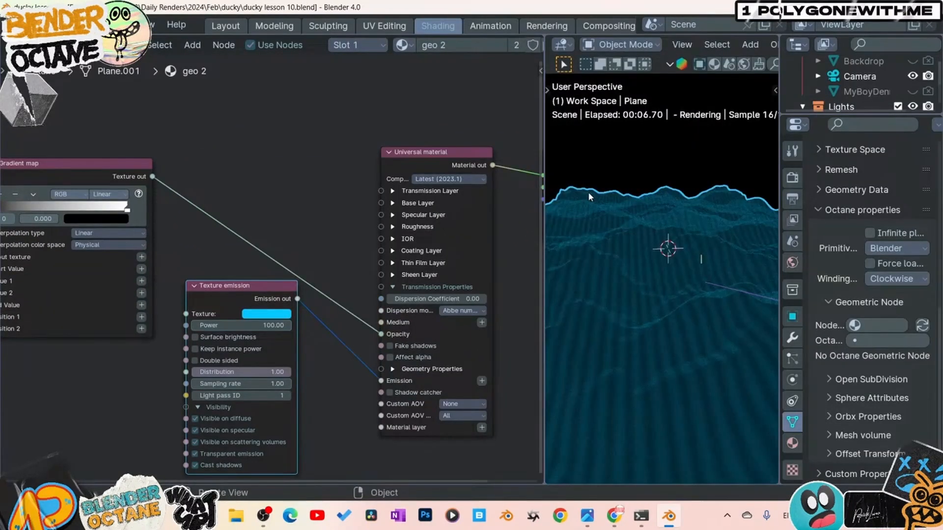
{"action": "middle_click_drag", "start_coordinate": [737, 358], "coordinate": [689, 255]}
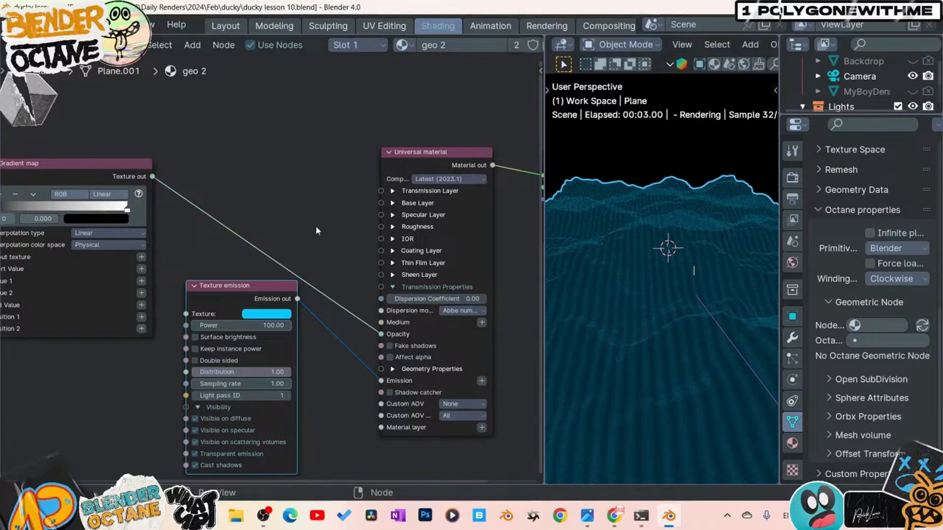
Add an XYZ to UVW Projection node to the Wave pattern's Projection input and place it beside that node.
{"action": "middle_click_drag", "start_coordinate": [315, 226], "coordinate": [391, 211]}
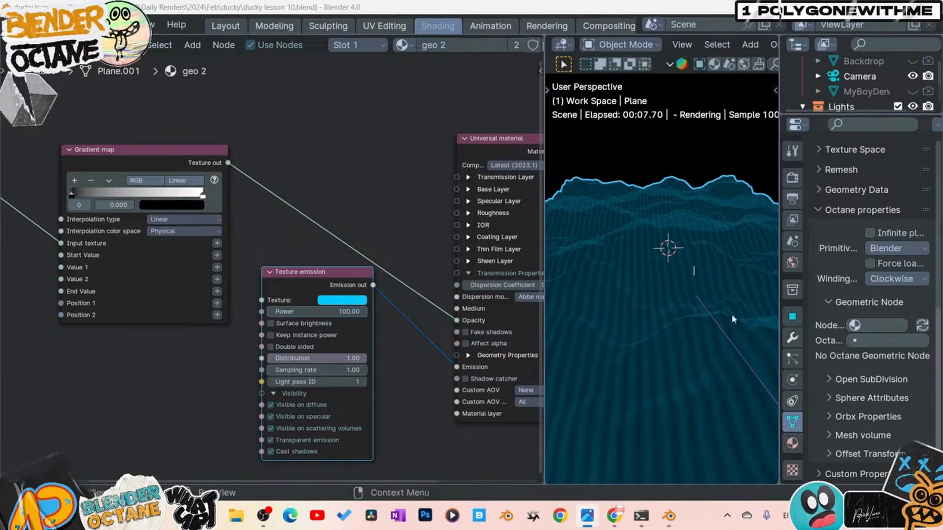
{"action": "middle_click_drag", "start_coordinate": [339, 205], "coordinate": [341, 205]}
{"action": "middle_click_drag", "start_coordinate": [378, 205], "coordinate": [147, 210]}
{"action": "middle_click_drag", "start_coordinate": [185, 295], "coordinate": [296, 288]}
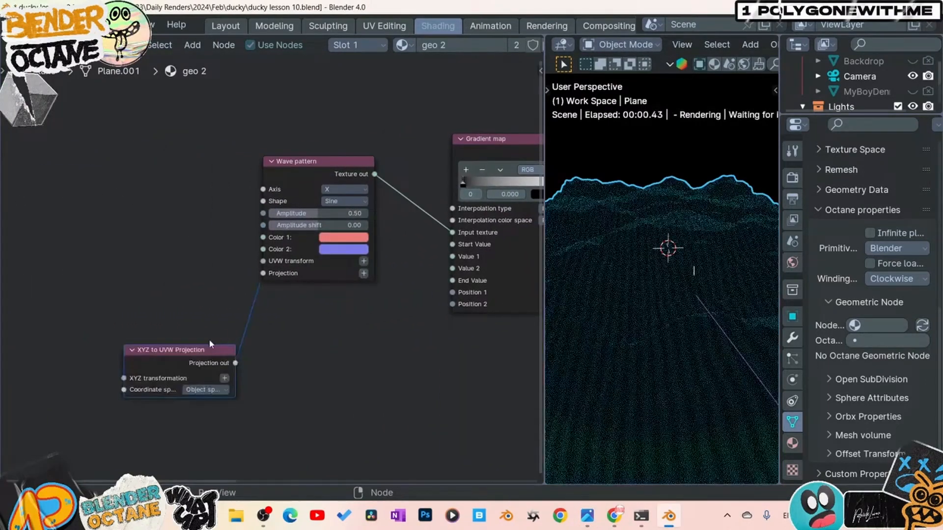
{"action": "left_click", "coordinate": [165, 191]}
Add a 3D transformation node to the projection's XYZ transformation input and align both nodes with the Wave pattern.
{"action": "middle_click_drag", "start_coordinate": [188, 303], "coordinate": [281, 304]}
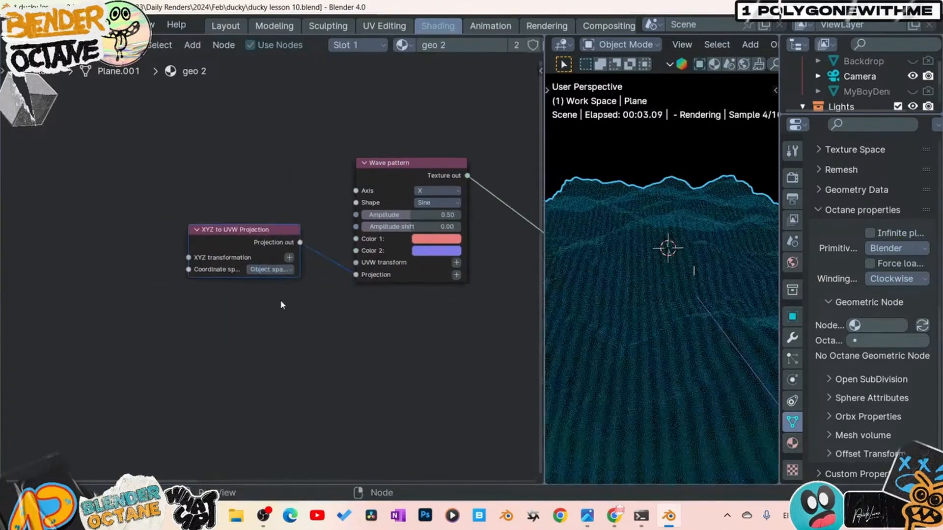
{"action": "left_click", "coordinate": [290, 259]}
{"action": "mouse_move", "coordinate": [251, 290]}
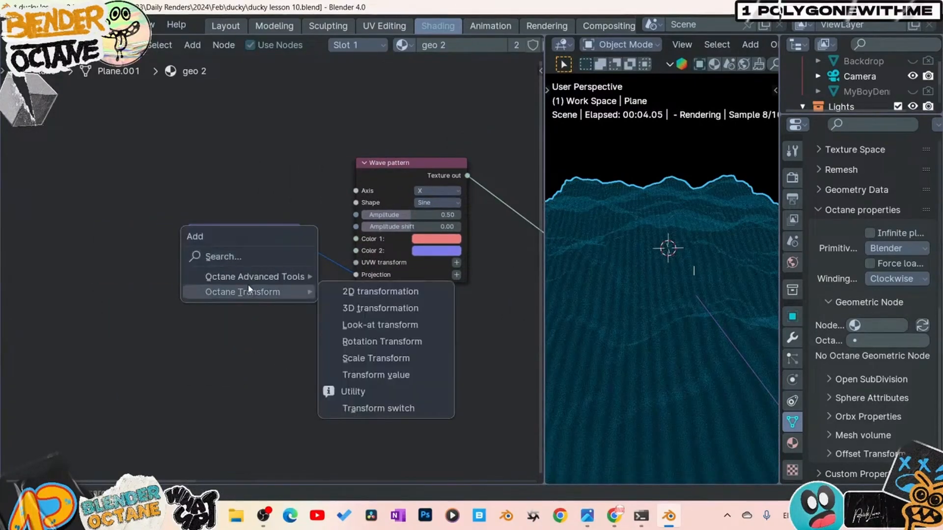
{"action": "left_click", "coordinate": [344, 308]}
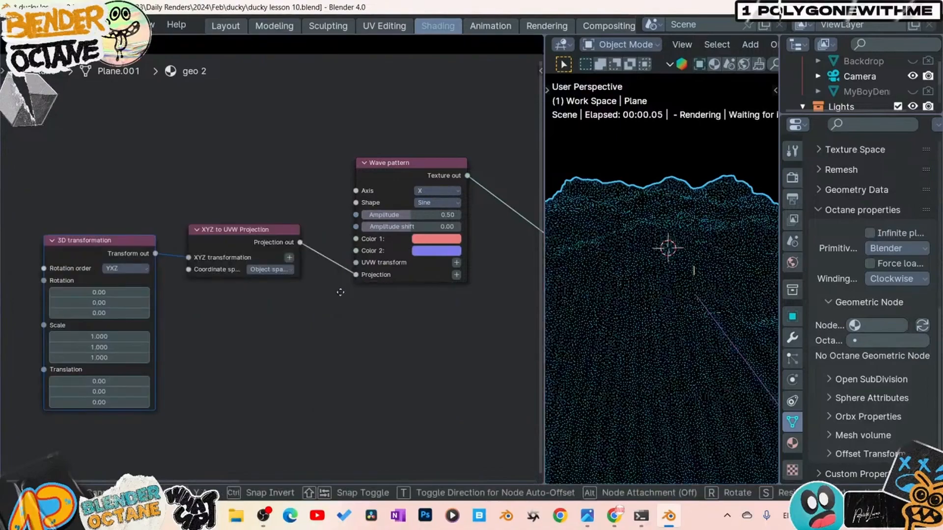
{"action": "left_click_drag", "start_coordinate": [260, 230], "coordinate": [284, 173]}
Set the Wave pattern's axis to Z.
{"action": "middle_click_drag", "start_coordinate": [401, 375], "coordinate": [322, 387]}
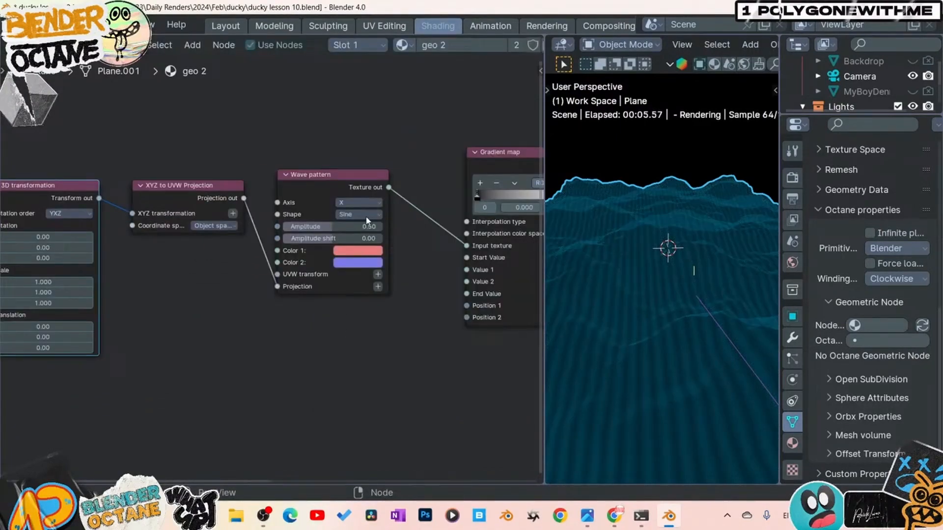
{"action": "left_click", "coordinate": [368, 204]}
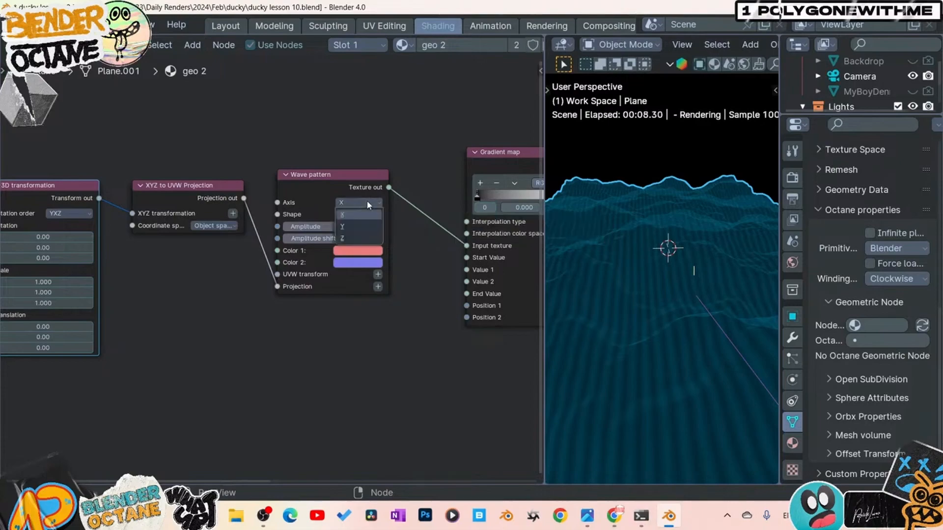
{"action": "left_click", "coordinate": [364, 238]}
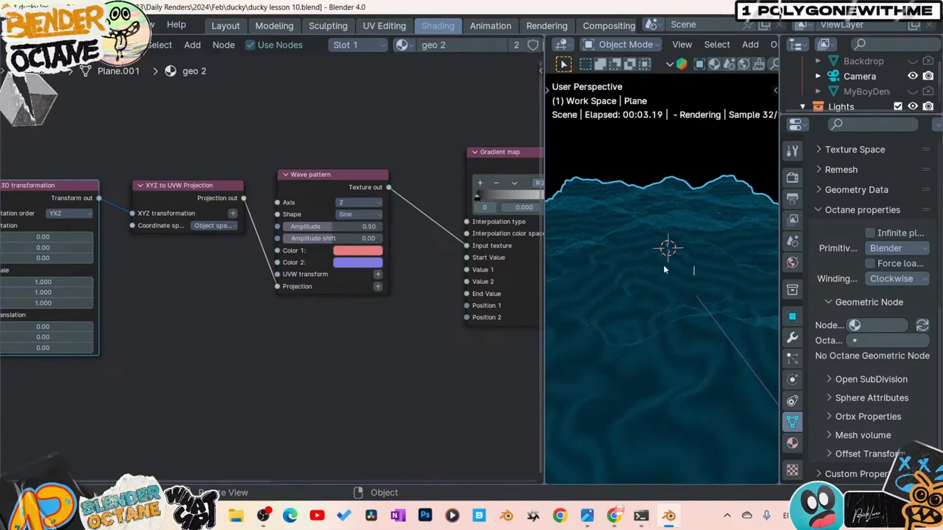
Flip the Gradient map's color ramp and move its black stop to position 0.146.
{"action": "middle_click_drag", "start_coordinate": [480, 348], "coordinate": [316, 375]}
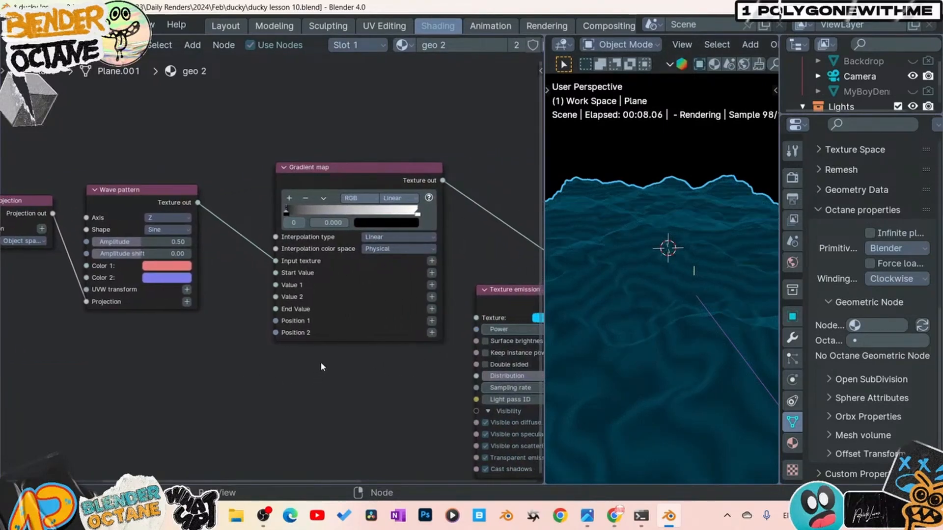
{"action": "left_click", "coordinate": [421, 216]}
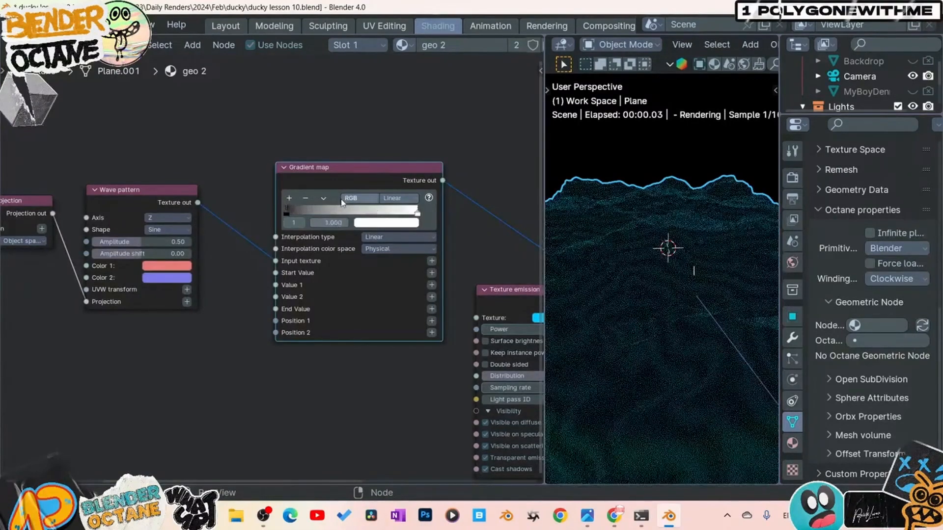
{"action": "left_click", "coordinate": [323, 198]}
{"action": "left_click", "coordinate": [325, 210]}
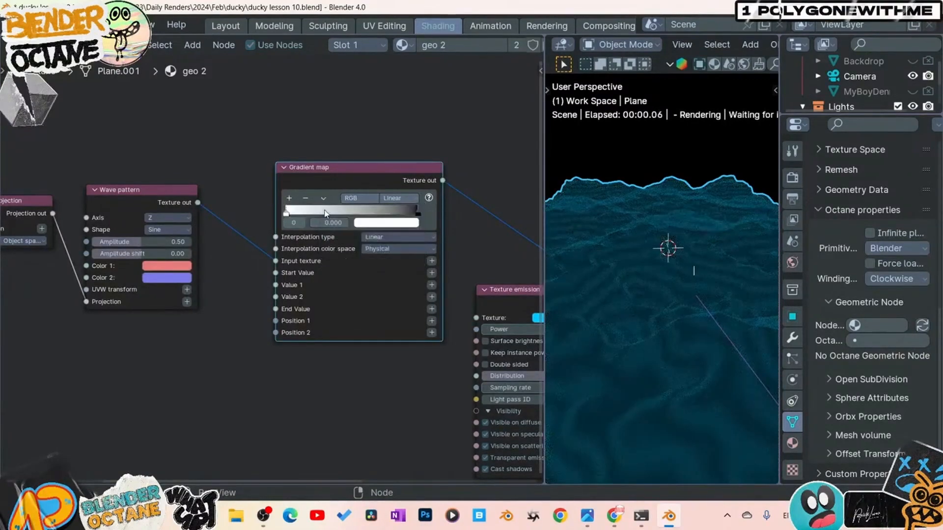
{"action": "left_click", "coordinate": [414, 216]}
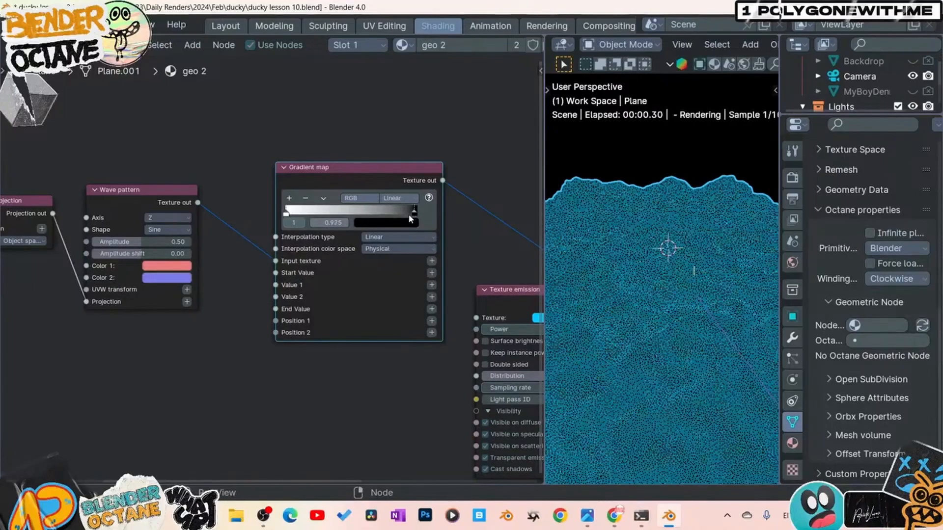
{"action": "left_click_drag", "start_coordinate": [408, 214], "coordinate": [300, 216]}
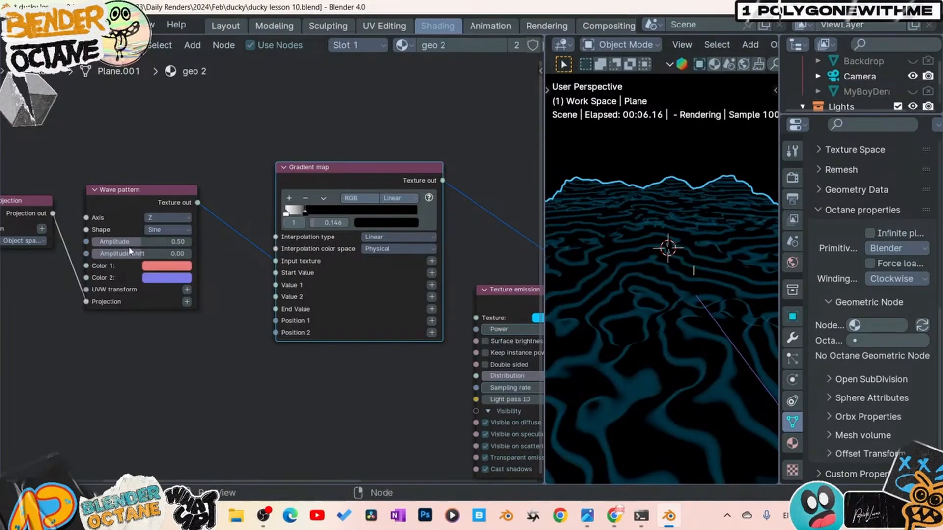
Set the Wave pattern's shape to Saw and make its Color 1 black.
{"action": "left_click", "coordinate": [167, 229]}
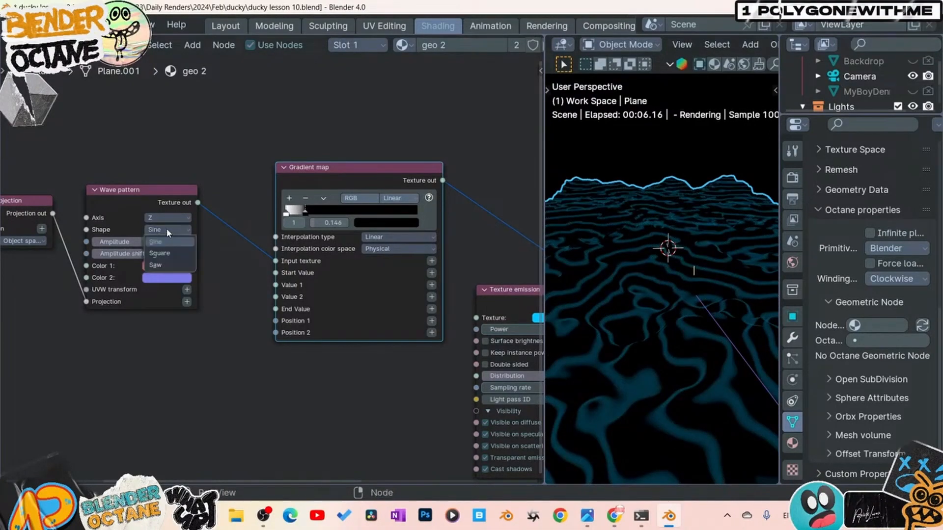
{"action": "left_click", "coordinate": [171, 266]}
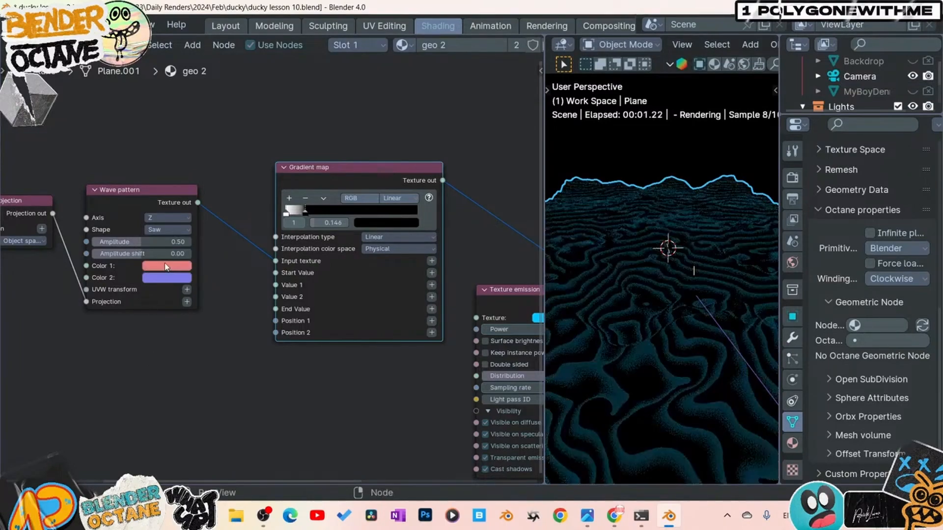
{"action": "left_click", "coordinate": [167, 266]}
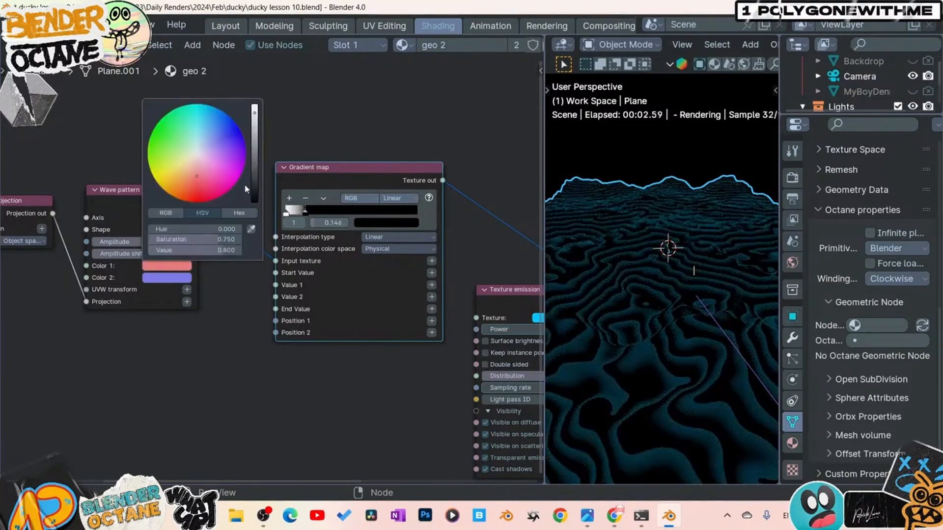
{"action": "left_click_drag", "start_coordinate": [253, 194], "coordinate": [254, 205]}
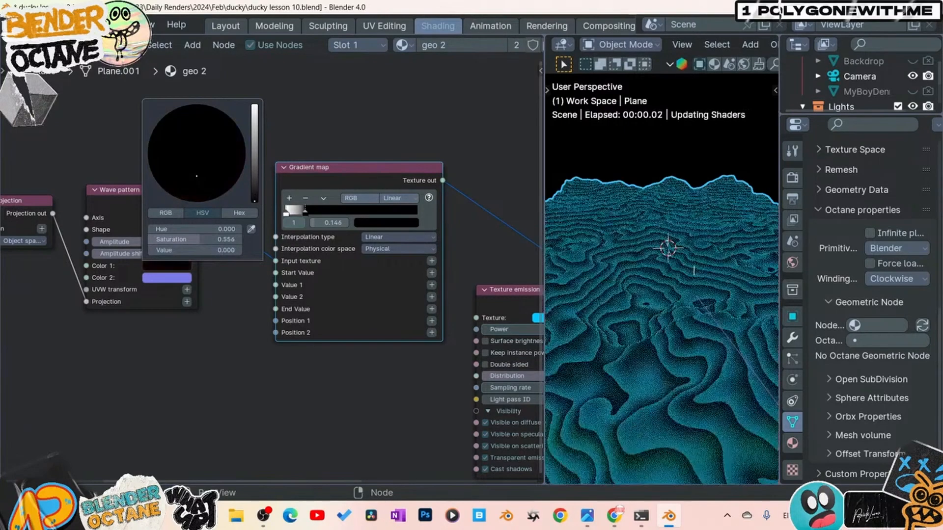
Make the Wave pattern's Color 2 pure white, with value 1.000 and saturation 0.
{"action": "left_click", "coordinate": [172, 279]}
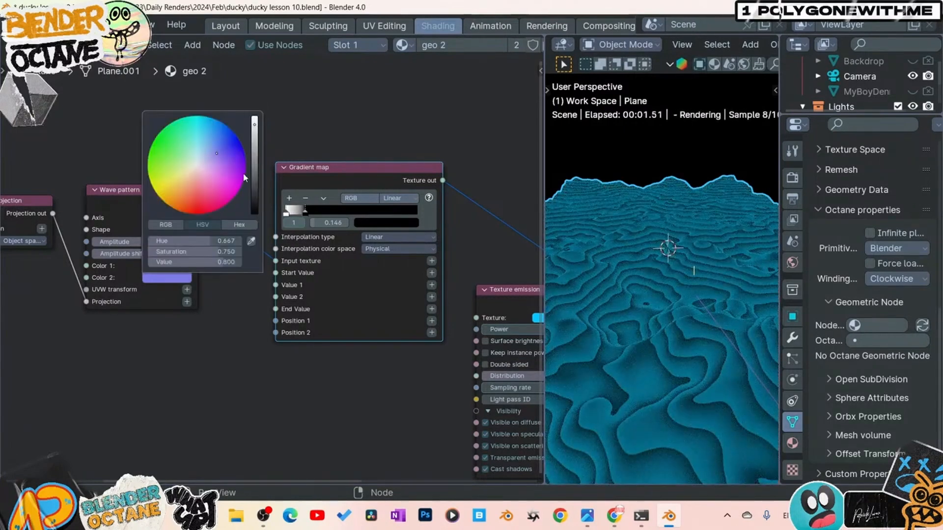
{"action": "left_click_drag", "start_coordinate": [258, 137], "coordinate": [254, 117]}
{"action": "double_click", "coordinate": [218, 252]}
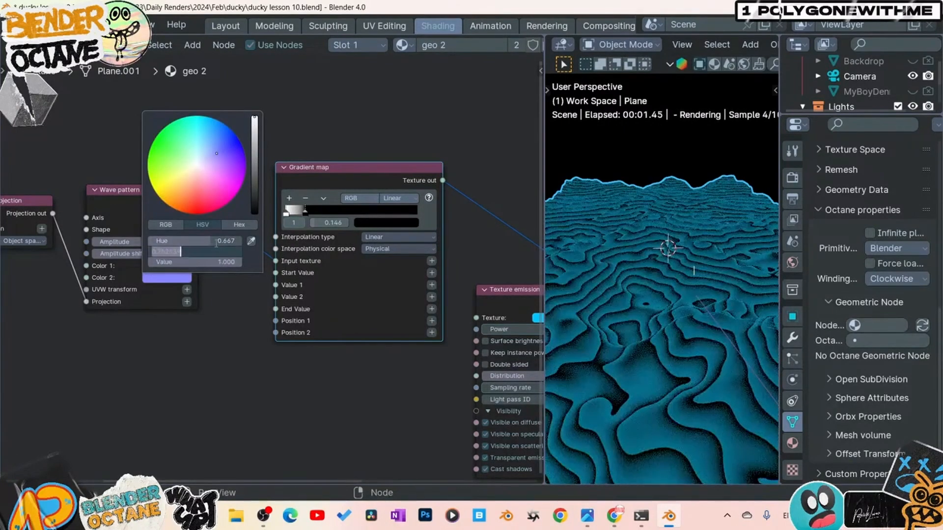
{"action": "type", "text": "0"}
{"action": "key", "text": "Return"}
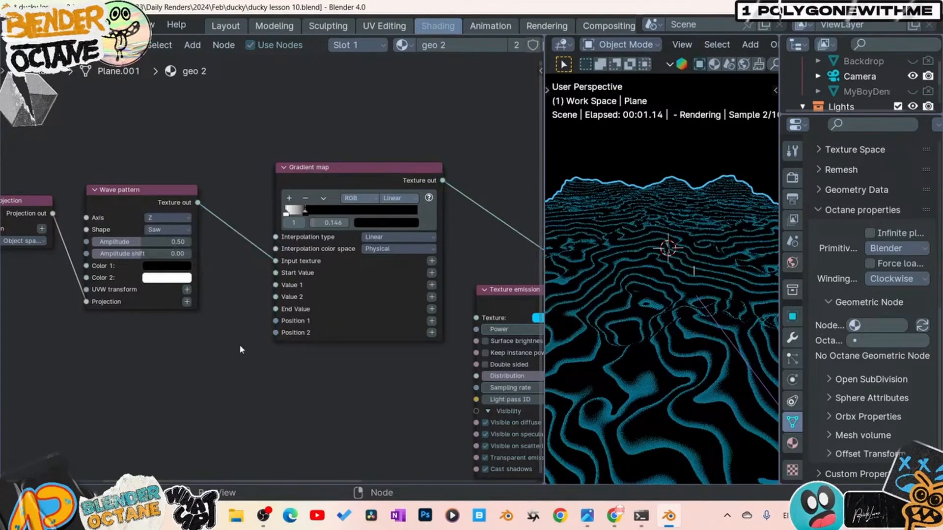
{"action": "middle_click_drag", "start_coordinate": [667, 347], "coordinate": [669, 361]}
{"action": "middle_click_drag", "start_coordinate": [661, 339], "coordinate": [656, 255]}
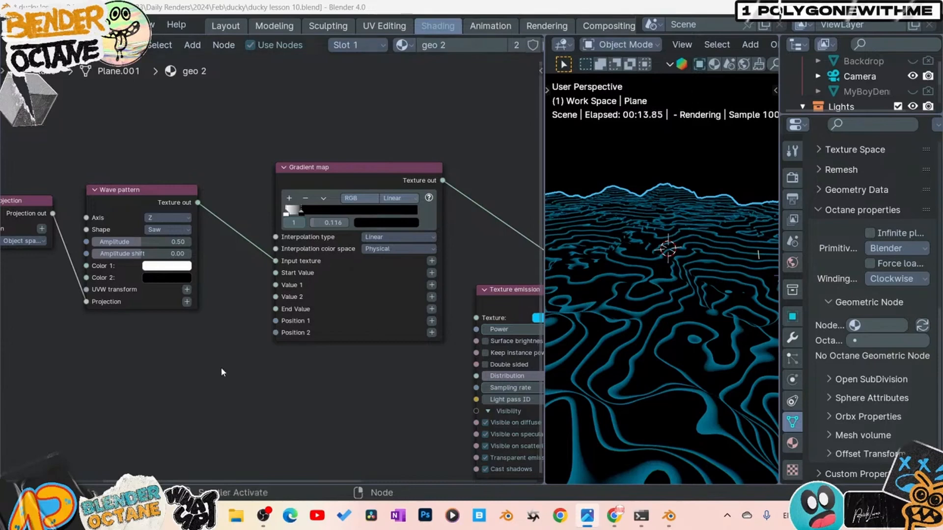
Set the 3D transformation node's scale to 0.4 on all three axes.
{"action": "middle_click_drag", "start_coordinate": [220, 367], "coordinate": [549, 371]}
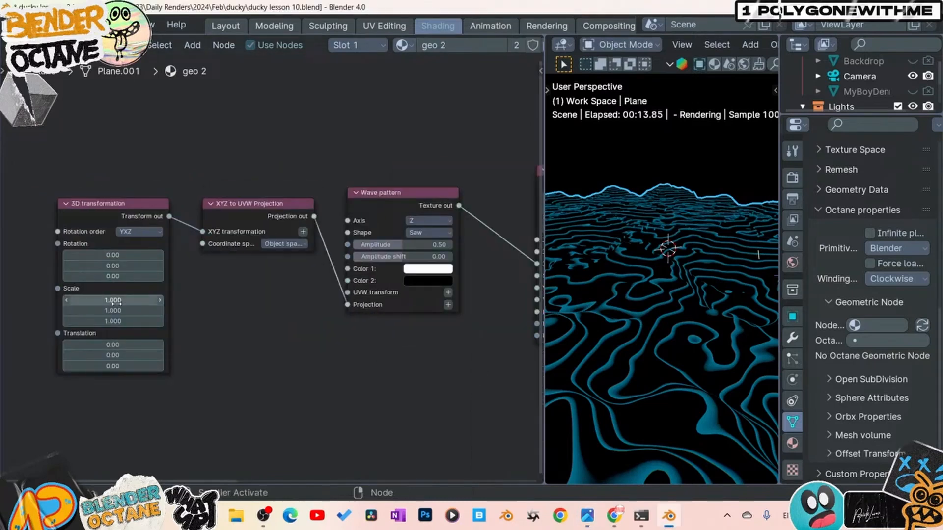
{"action": "left_click_drag", "start_coordinate": [133, 300], "coordinate": [133, 321]}
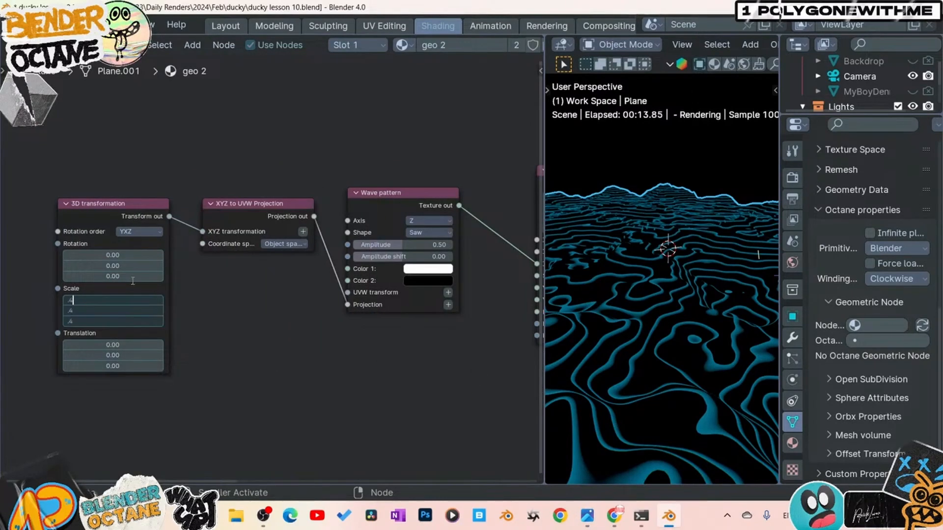
{"action": "type", "text": ".4"}
{"action": "key", "text": "Return"}
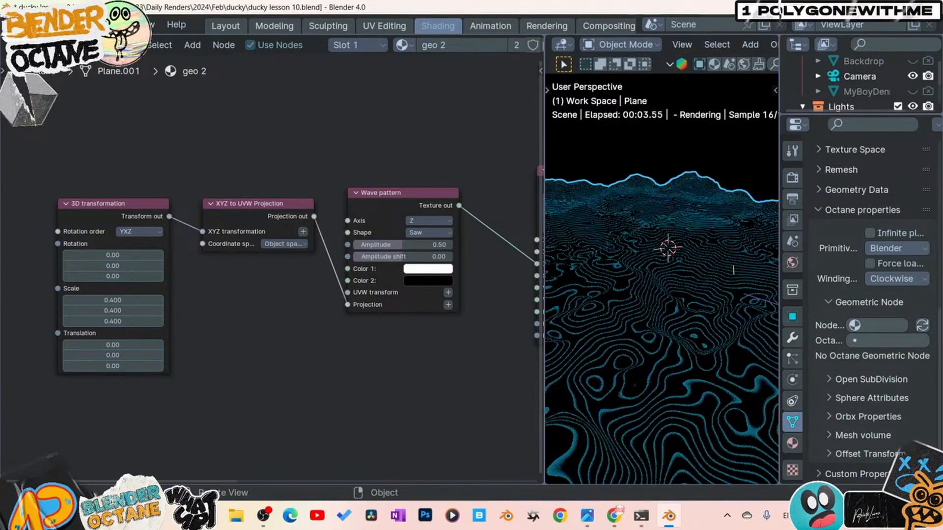
In the maximized node editor, insert a Mix material node between the Universal material and Material Output, and save the file.
{"action": "key", "text": "alt+Tab"}
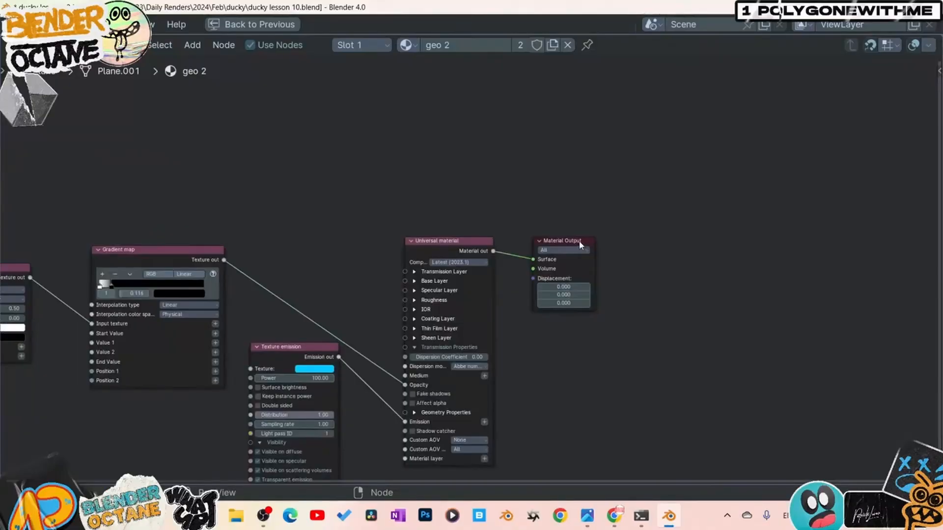
{"action": "left_click_drag", "start_coordinate": [580, 241], "coordinate": [866, 239]}
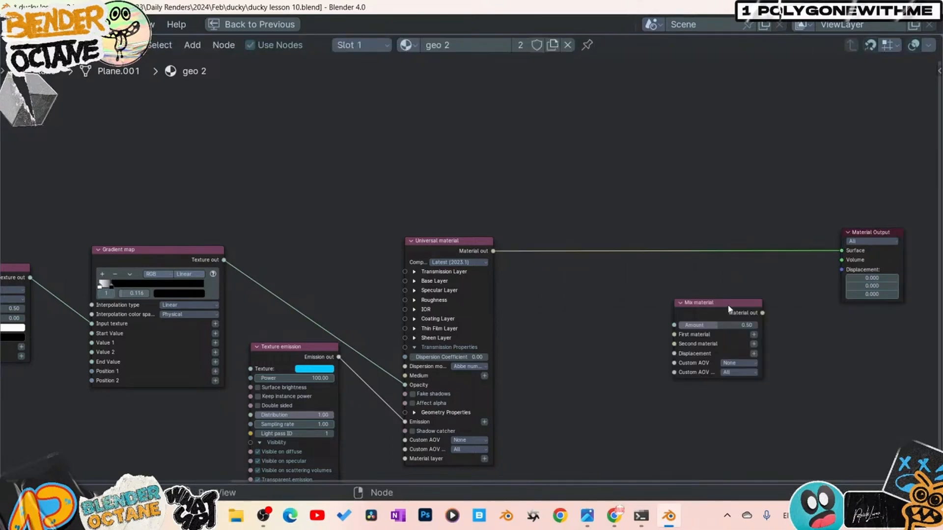
{"action": "left_click_drag", "start_coordinate": [729, 306], "coordinate": [725, 247]}
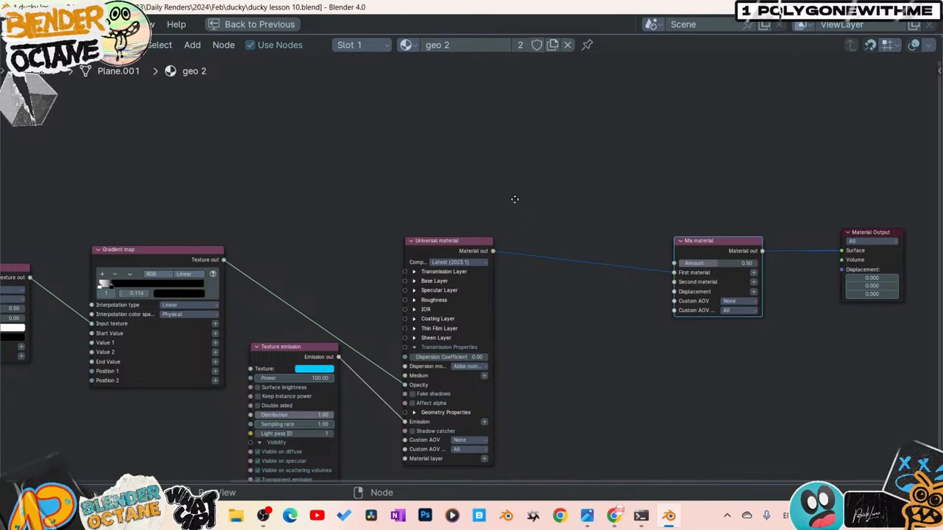
{"action": "middle_click_drag", "start_coordinate": [514, 200], "coordinate": [535, 284]}
{"action": "key", "text": "ctrl+s"}
Add a second Gradient map node in the empty space above the Universal material.
{"action": "key", "text": "shift+a"}
{"action": "mouse_move", "coordinate": [519, 197]}
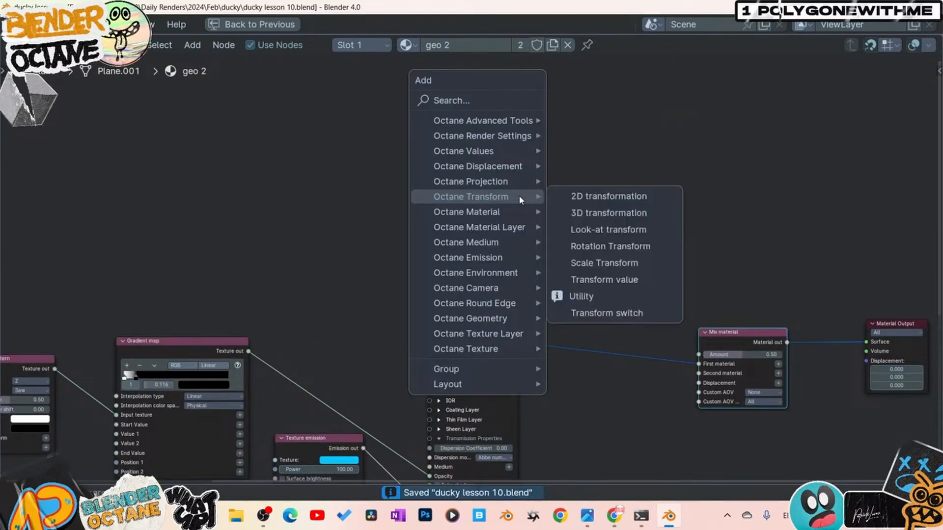
{"action": "type", "text": "s"}
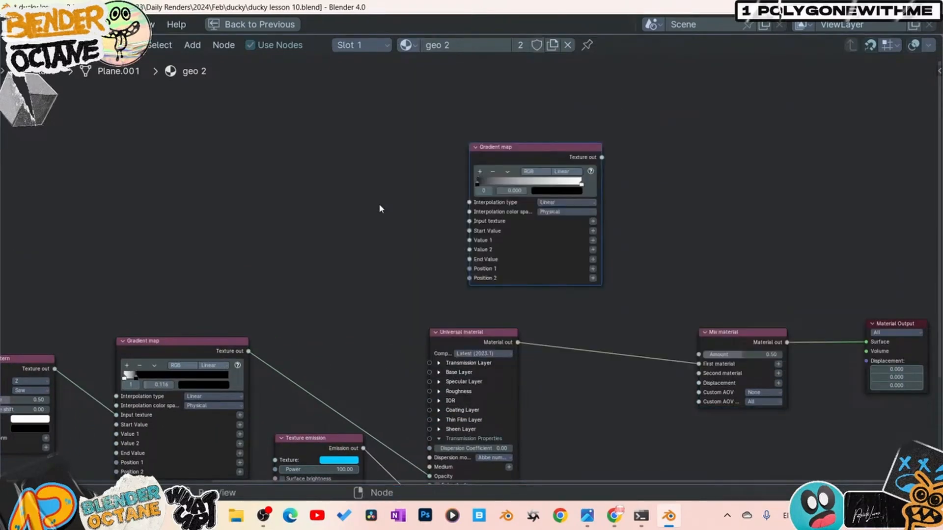
Add a Gradient generator node beside the new Gradient map and connect its texture output to that map's Input texture.
{"action": "key", "text": "shift+a"}
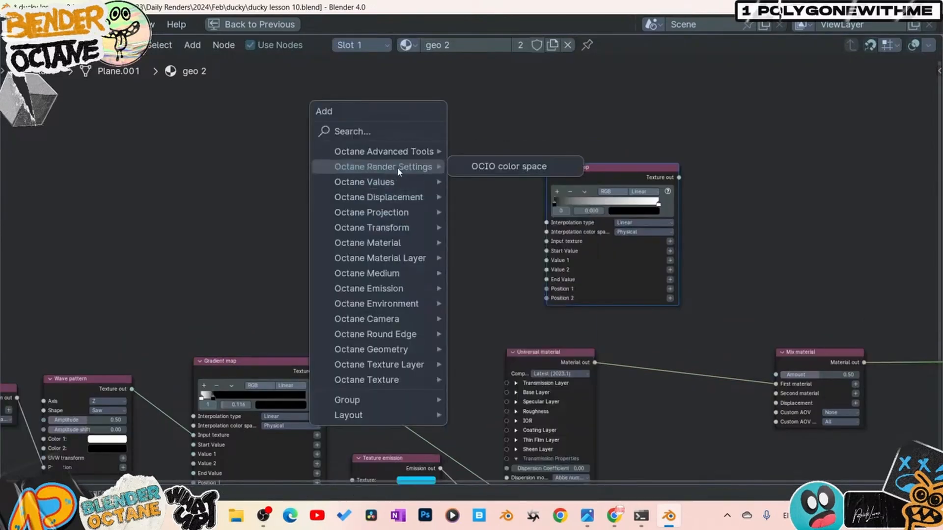
{"action": "type", "text": "gr"}
{"action": "left_click", "coordinate": [569, 303]}
{"action": "left_click", "coordinate": [406, 175]}
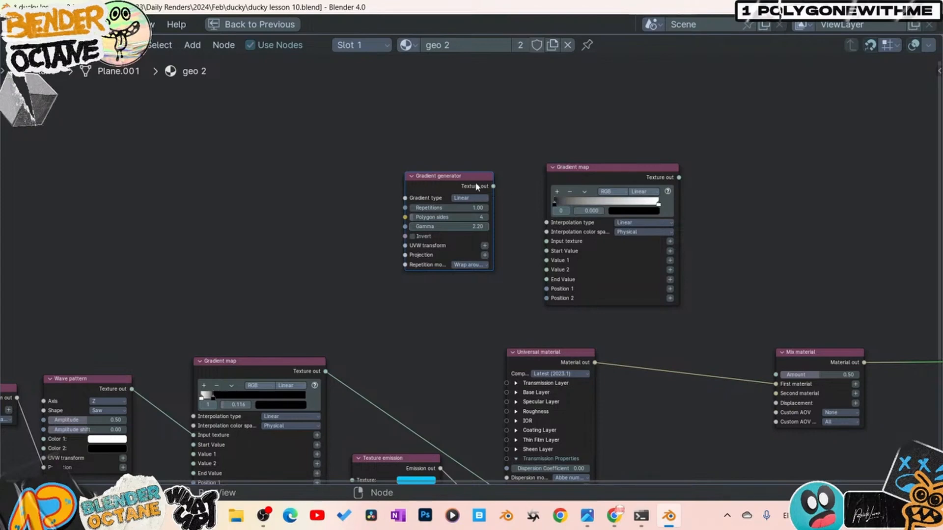
{"action": "left_click_drag", "start_coordinate": [470, 186], "coordinate": [547, 241]}
{"action": "middle_click_drag", "start_coordinate": [771, 271], "coordinate": [687, 272]}
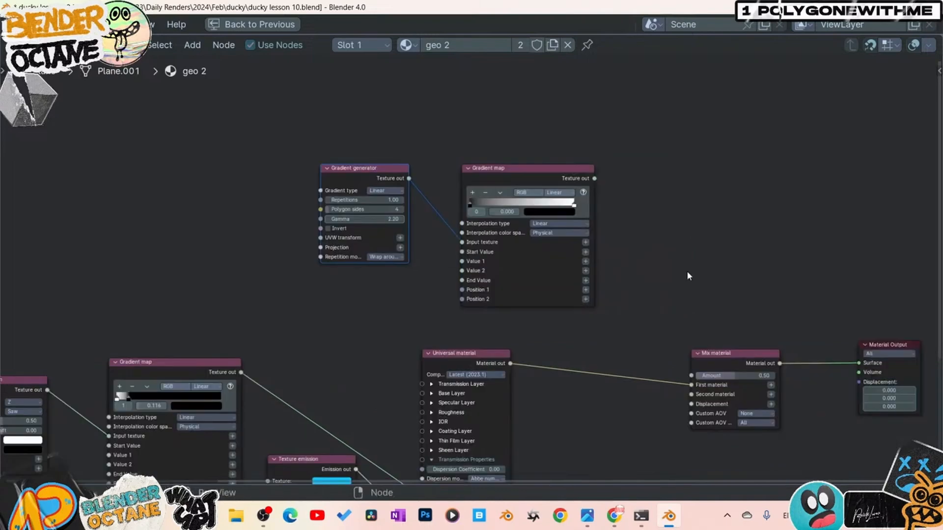
Move the Gradient generator and its Gradient map together farther above the Universal material.
{"action": "left_click_drag", "start_coordinate": [296, 122], "coordinate": [520, 227]}
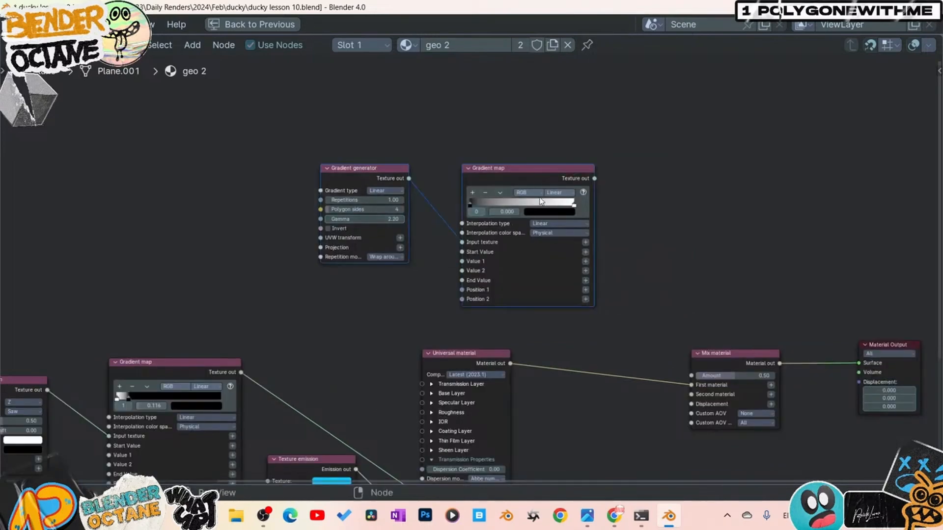
{"action": "left_click_drag", "start_coordinate": [541, 169], "coordinate": [630, 146]}
{"action": "middle_click_drag", "start_coordinate": [381, 286], "coordinate": [379, 260]}
{"action": "left_click", "coordinate": [648, 215]}
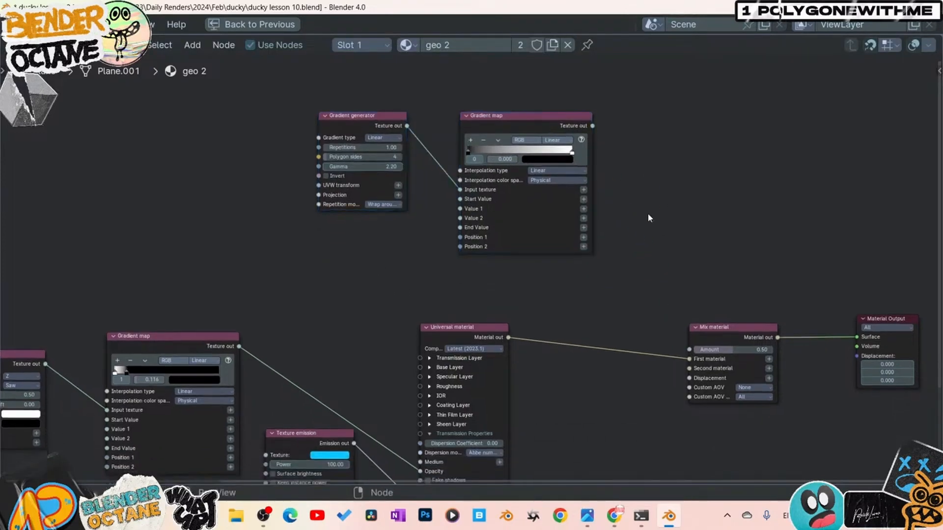
Reconnect the Universal material to the Mix material's Second material input and shift the two upper gradient nodes higher.
{"action": "left_click_drag", "start_coordinate": [690, 359], "coordinate": [690, 368]}
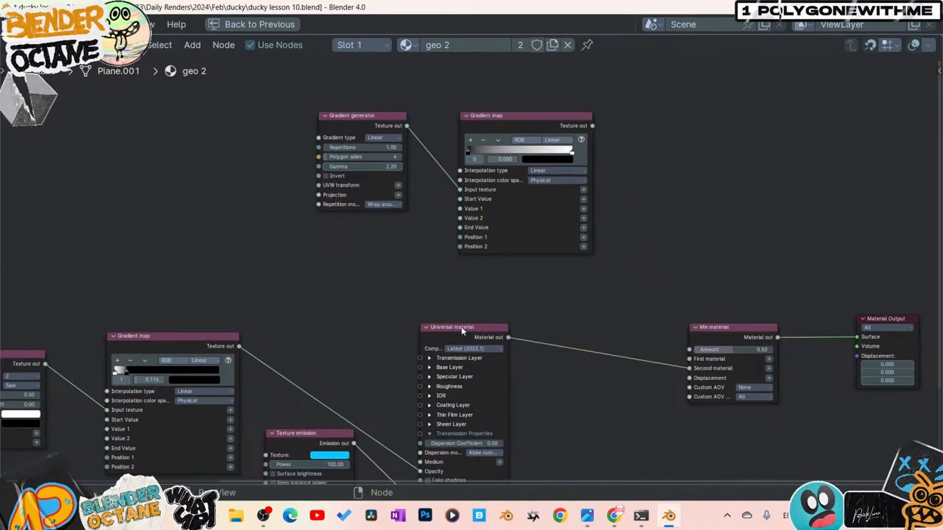
{"action": "left_click_drag", "start_coordinate": [462, 331], "coordinate": [467, 348]}
{"action": "left_click_drag", "start_coordinate": [650, 191], "coordinate": [343, 111]}
{"action": "left_click_drag", "start_coordinate": [528, 116], "coordinate": [535, 78]}
Duplicate the Universal material and place the copy to the left of the Gradient generator.
{"action": "middle_click_drag", "start_coordinate": [482, 177], "coordinate": [663, 148]}
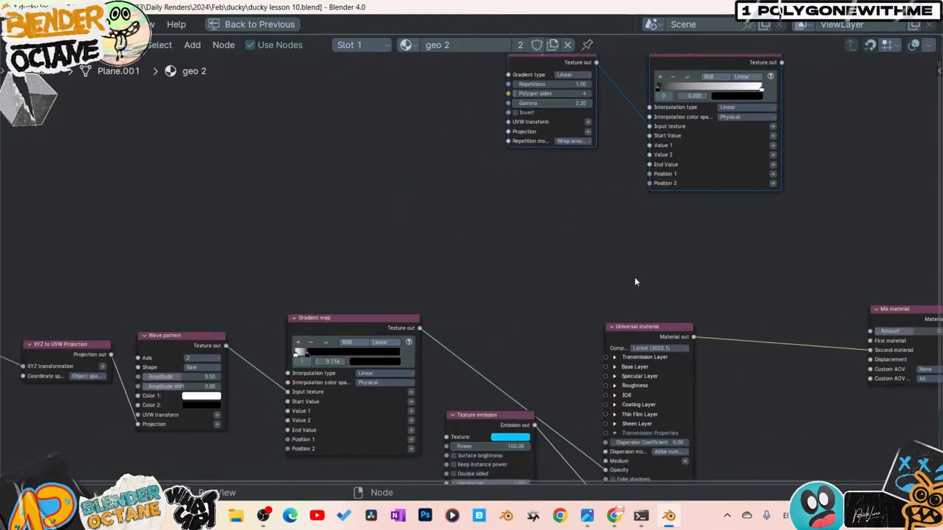
{"action": "left_click", "coordinate": [640, 326]}
{"action": "key", "text": "shift+d"}
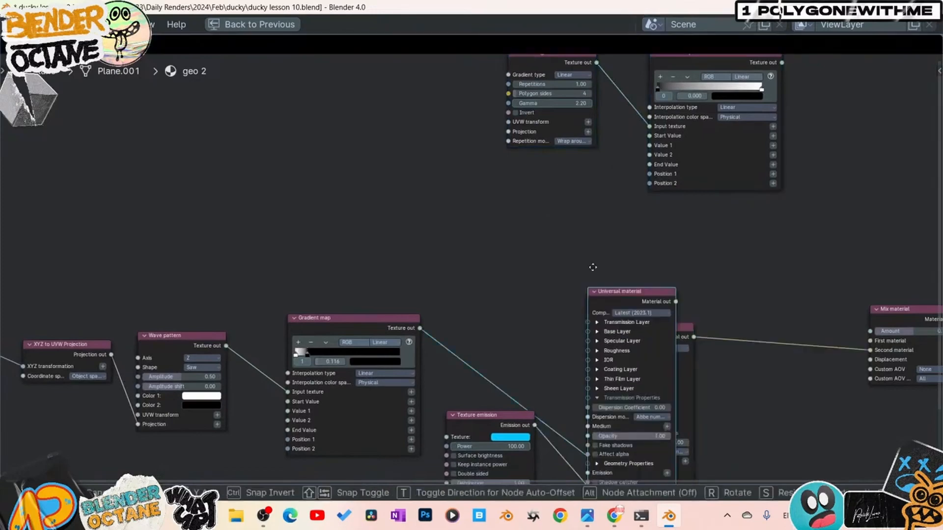
{"action": "left_click", "coordinate": [349, 53]}
{"action": "middle_click_drag", "start_coordinate": [422, 270], "coordinate": [432, 351]}
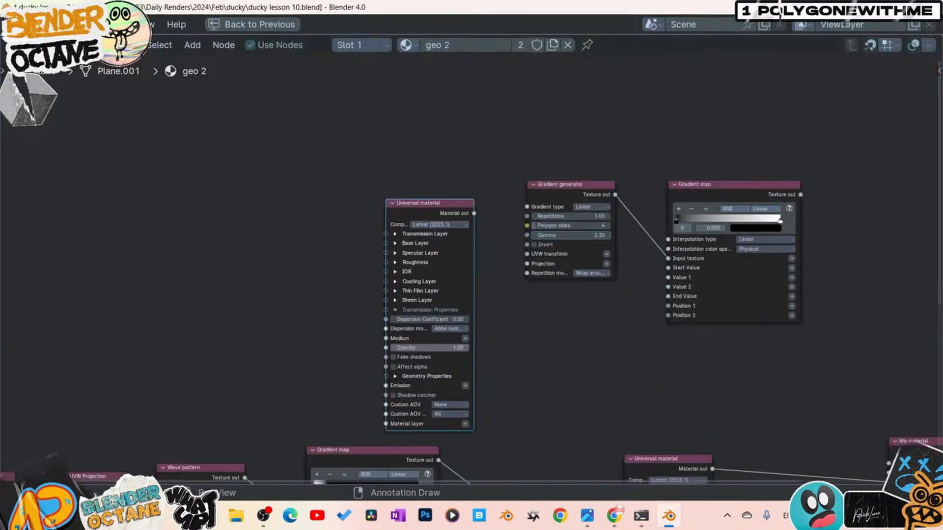
{"action": "middle_click_drag", "start_coordinate": [596, 358], "coordinate": [624, 234]}
Duplicate the Texture emission node beside the copied Universal material and connect it to that material's Emission input.
{"action": "left_click", "coordinate": [560, 429]}
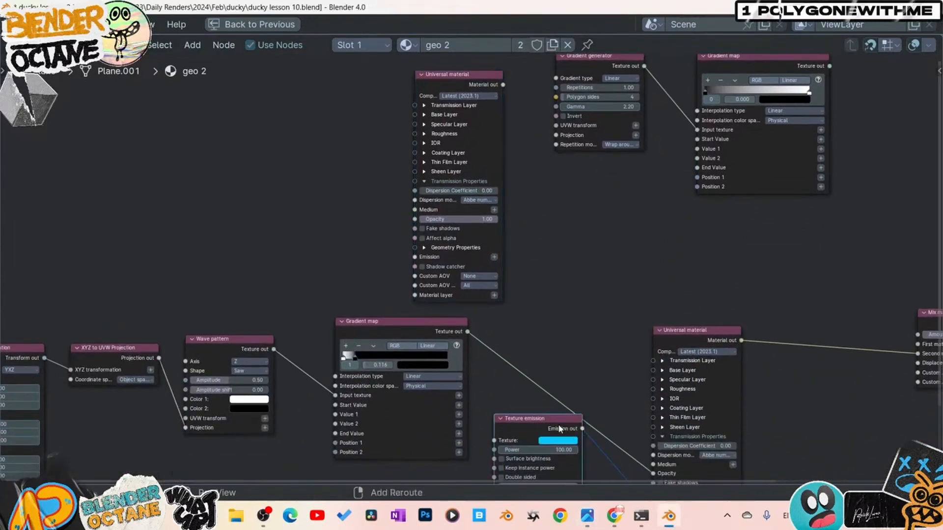
{"action": "key", "text": "shift+d"}
{"action": "left_click", "coordinate": [321, 126]}
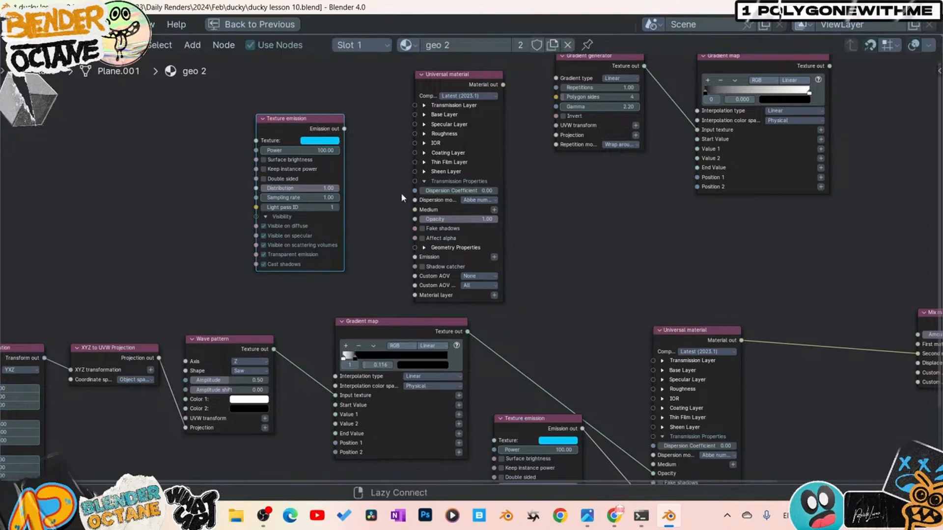
{"action": "right_click_drag", "start_coordinate": [401, 198], "coordinate": [464, 255], "text": "alt"}
{"action": "scroll", "coordinate": [394, 449], "scroll_direction": "down", "scroll_amount": 3}
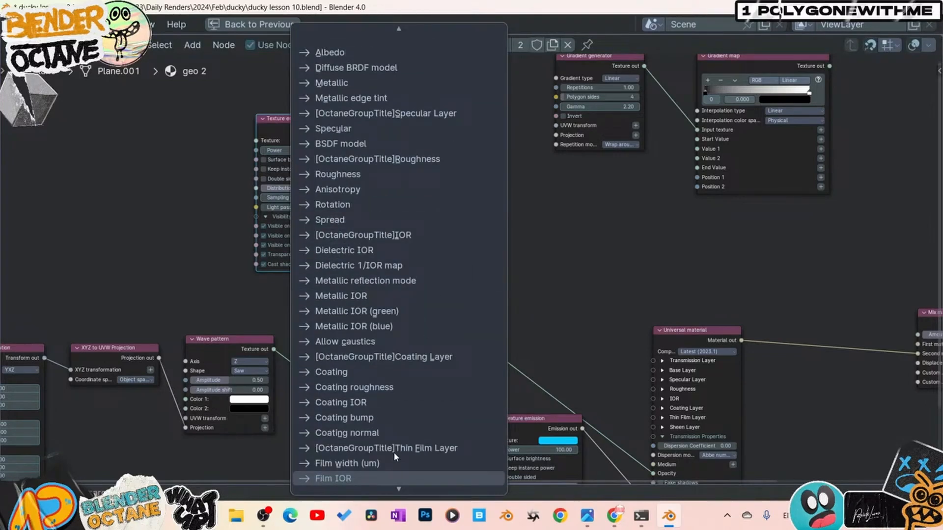
{"action": "scroll", "coordinate": [395, 457], "scroll_direction": "down", "scroll_amount": 20}
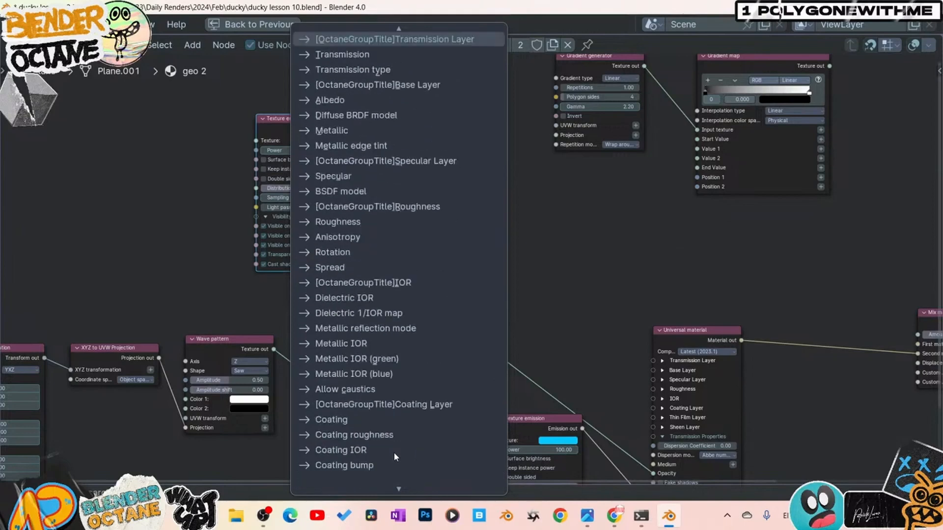
{"action": "scroll", "coordinate": [364, 476], "scroll_direction": "down", "scroll_amount": 3}
{"action": "left_click", "coordinate": [352, 480]}
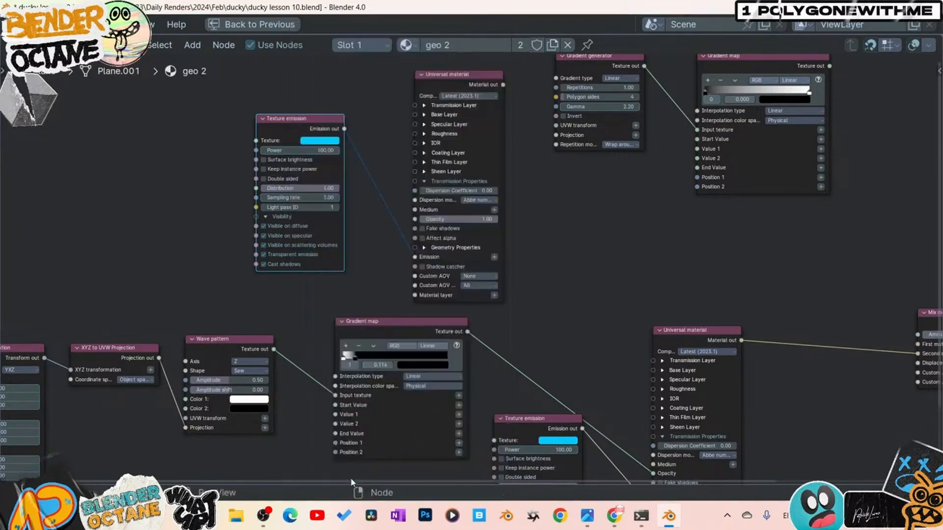
Move the copied Texture emission node farther left of its Universal material and change its texture color to orange.
{"action": "left_click_drag", "start_coordinate": [318, 129], "coordinate": [290, 144]}
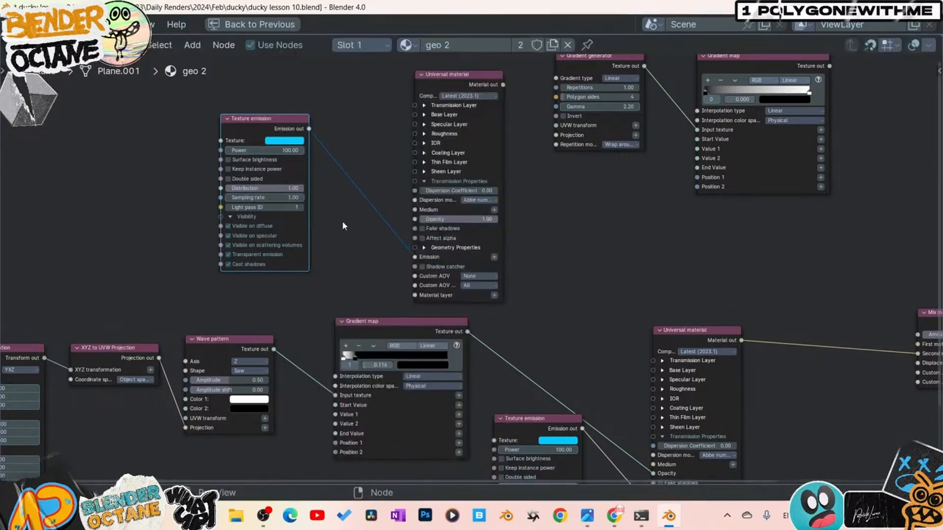
{"action": "middle_click_drag", "start_coordinate": [344, 224], "coordinate": [433, 268]}
{"action": "left_click_drag", "start_coordinate": [338, 215], "coordinate": [317, 234]}
{"action": "middle_click_drag", "start_coordinate": [288, 255], "coordinate": [328, 255]}
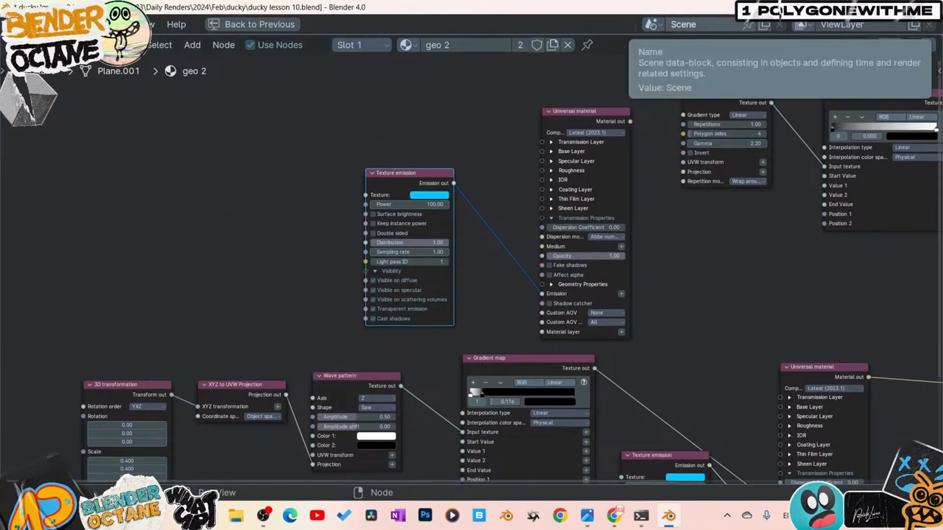
{"action": "left_click", "coordinate": [423, 196]}
{"action": "left_click_drag", "start_coordinate": [461, 126], "coordinate": [438, 141]}
Connect the orange-emission Universal material to the Mix material's Second material input and the blue-emission Universal material to First material.
{"action": "middle_click_drag", "start_coordinate": [630, 125], "coordinate": [237, 103]}
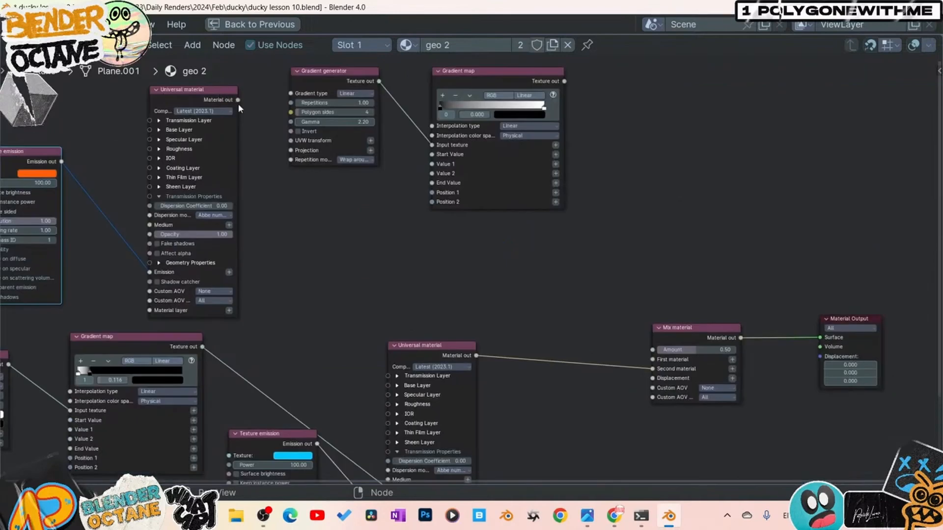
{"action": "left_click_drag", "start_coordinate": [238, 100], "coordinate": [654, 372]}
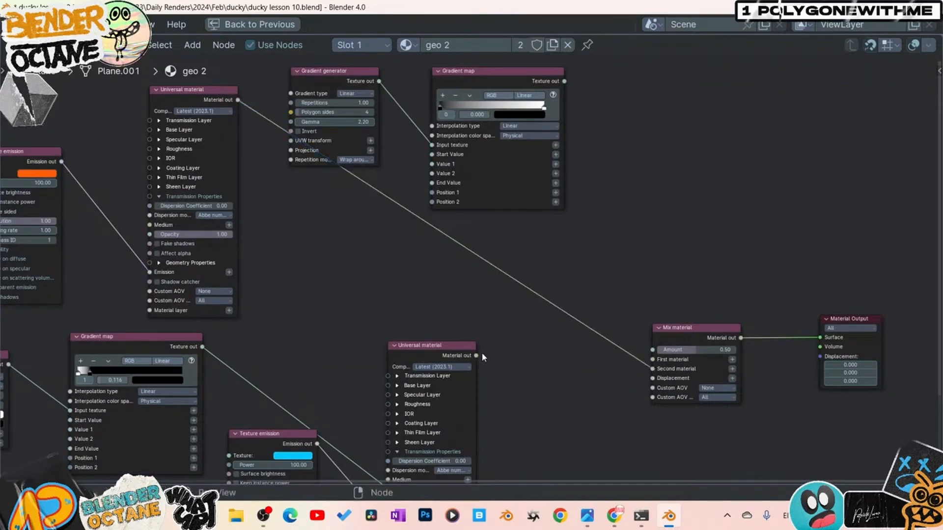
{"action": "left_click_drag", "start_coordinate": [476, 355], "coordinate": [653, 359]}
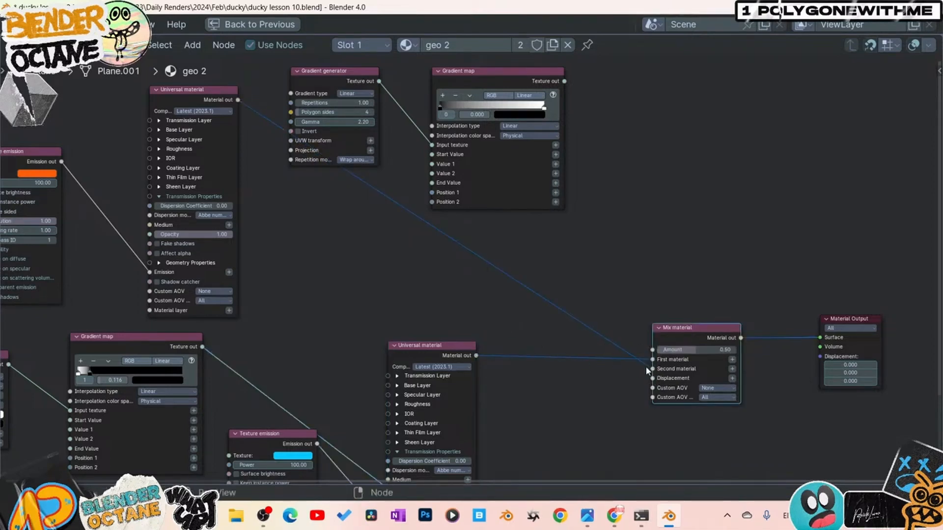
Place the orange emission node and its Universal material below the blue line material, and shift the Mix material and Material Output farther right.
{"action": "middle_click_drag", "start_coordinate": [330, 283], "coordinate": [415, 278]}
{"action": "left_click_drag", "start_coordinate": [409, 273], "coordinate": [79, 249]}
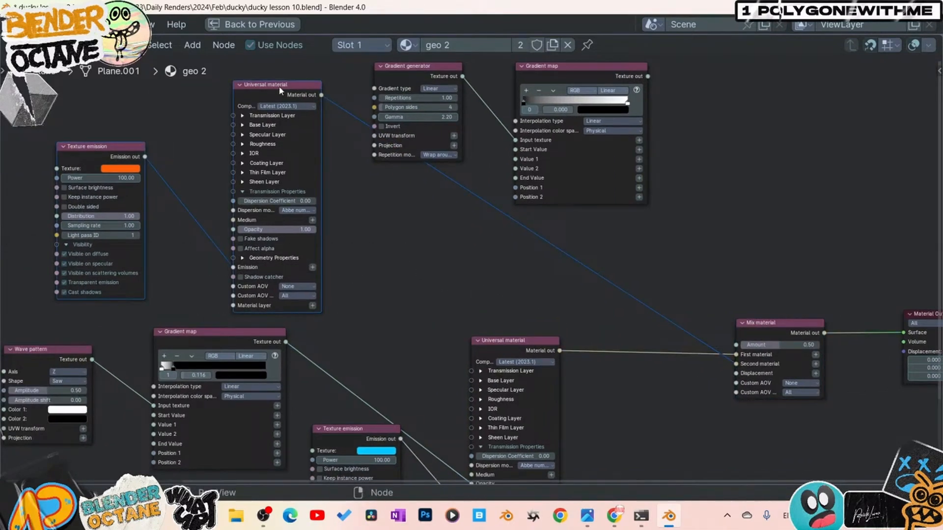
{"action": "left_click_drag", "start_coordinate": [280, 89], "coordinate": [792, 403]}
{"action": "middle_click_drag", "start_coordinate": [581, 297], "coordinate": [197, 103]}
{"action": "left_click_drag", "start_coordinate": [319, 66], "coordinate": [602, 171]}
{"action": "left_click_drag", "start_coordinate": [388, 87], "coordinate": [575, 114]}
Move the Gradient generator and Gradient map together to the right, above the link between the blue Universal material and the Mix material.
{"action": "middle_click_drag", "start_coordinate": [393, 147], "coordinate": [513, 434]}
{"action": "left_click_drag", "start_coordinate": [430, 265], "coordinate": [2, 80]}
{"action": "left_click_drag", "start_coordinate": [344, 127], "coordinate": [566, 199]}
{"action": "middle_click_drag", "start_coordinate": [603, 270], "coordinate": [550, 190]}
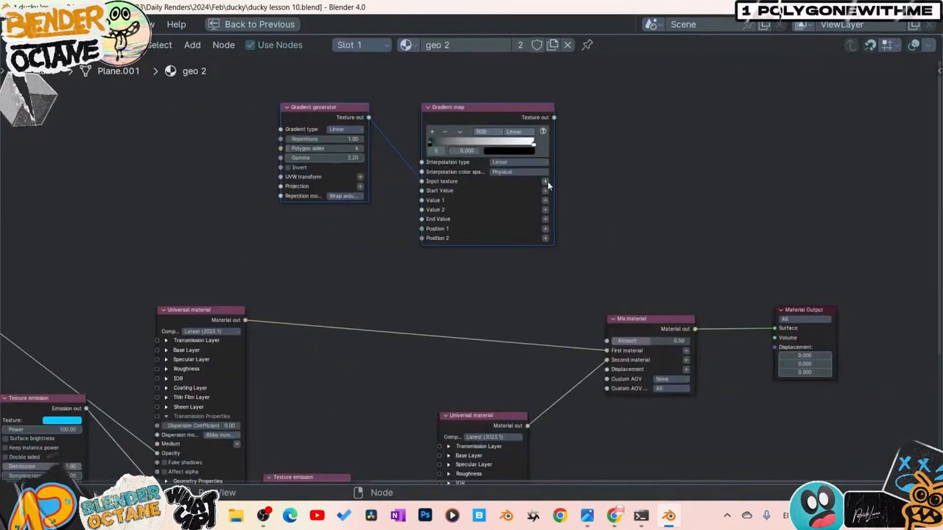
Save the file and restore the node editor from full screen so the rendered viewport is beside it.
{"action": "key", "text": "ctrl+s"}
{"action": "left_click", "coordinate": [690, 195]}
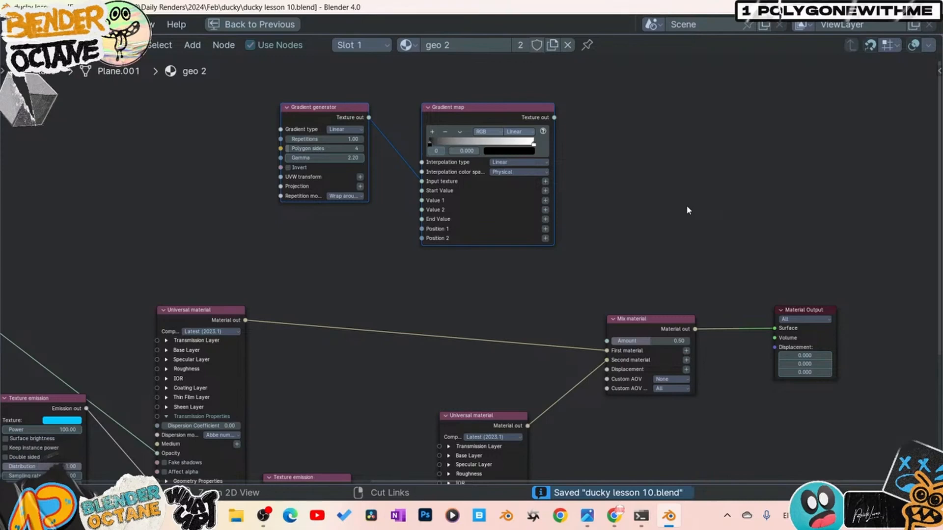
{"action": "key", "text": "ctrl+space"}
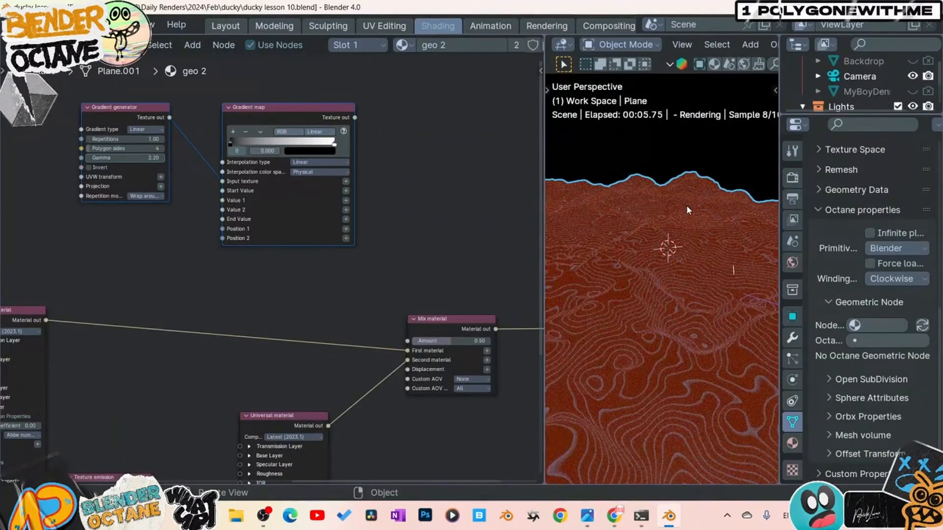
Set the orange Texture emission node's power to 1000.
{"action": "middle_click_drag", "start_coordinate": [292, 334], "coordinate": [385, 303]}
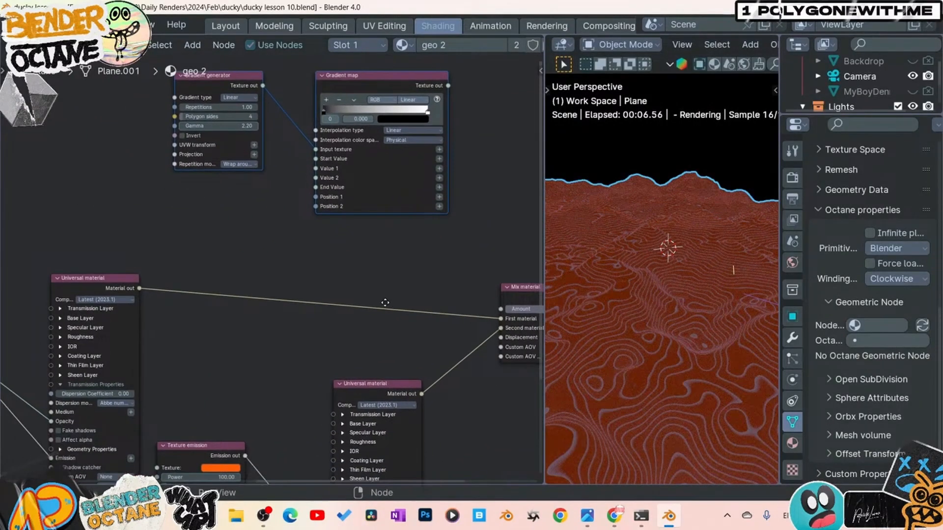
{"action": "middle_click_drag", "start_coordinate": [292, 308], "coordinate": [375, 213]}
{"action": "left_click", "coordinate": [275, 384]}
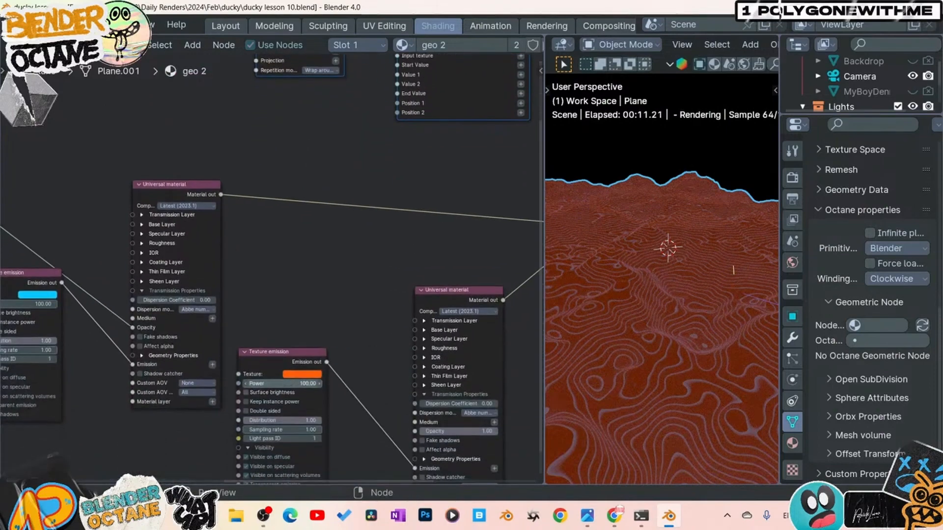
{"action": "key", "text": "Return"}
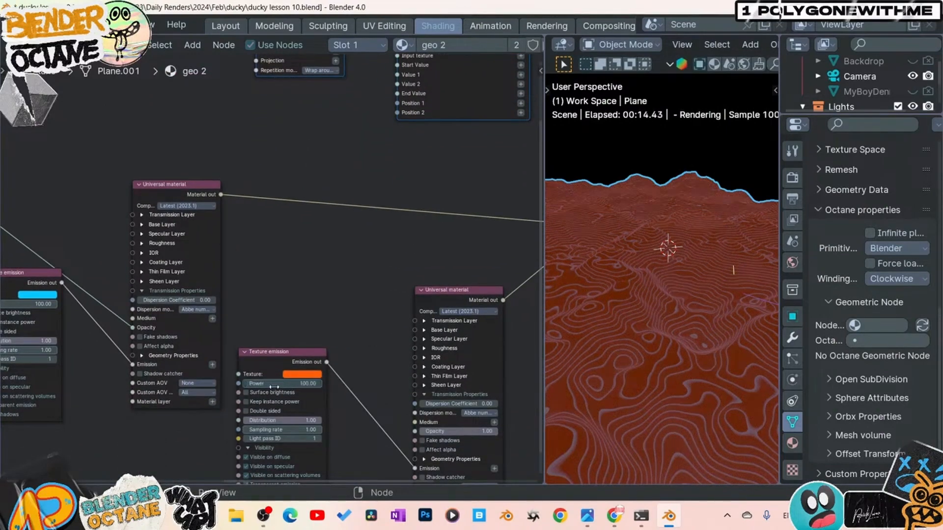
{"action": "left_click", "coordinate": [274, 385]}
{"action": "type", "text": "1000"}
{"action": "key", "text": "Return"}
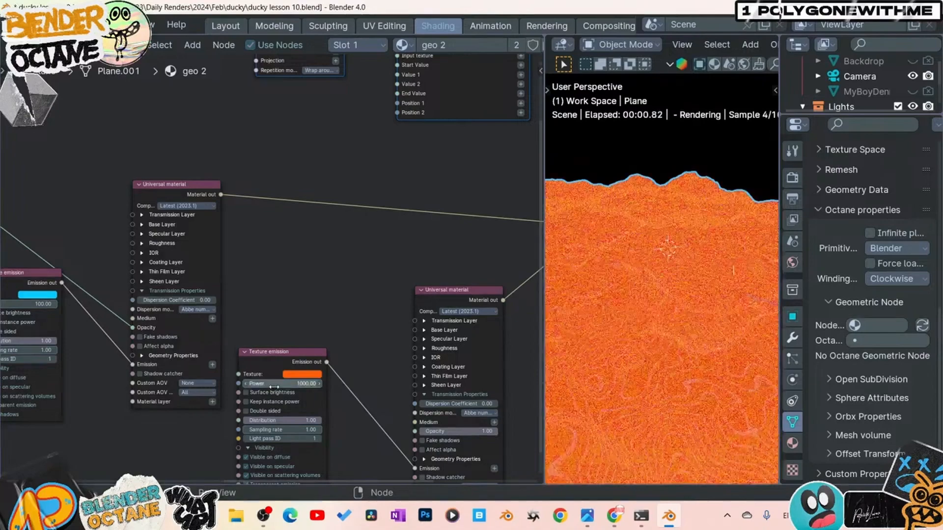
Connect the upper Gradient map's texture output to the Mix material's Amount input.
{"action": "middle_click_drag", "start_coordinate": [406, 170], "coordinate": [326, 323]}
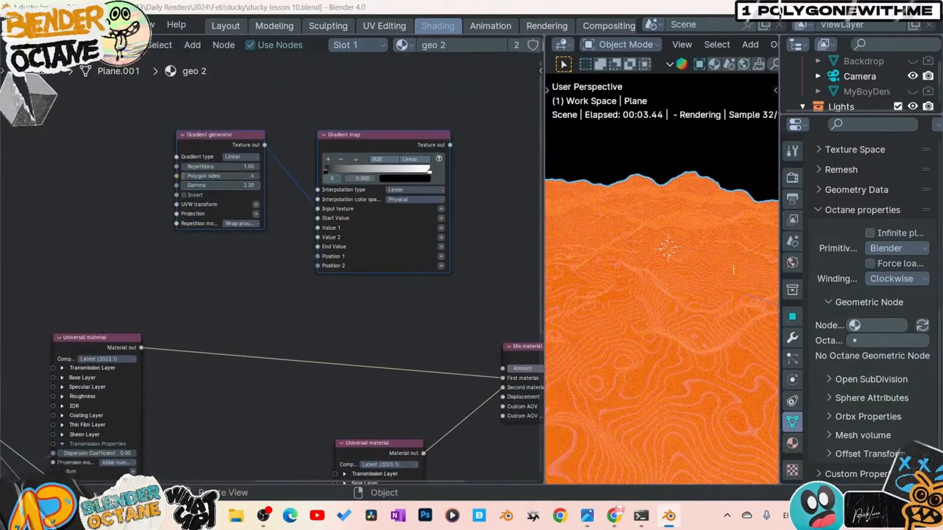
{"action": "middle_click_drag", "start_coordinate": [480, 307], "coordinate": [414, 301]}
{"action": "left_click_drag", "start_coordinate": [429, 349], "coordinate": [443, 369]}
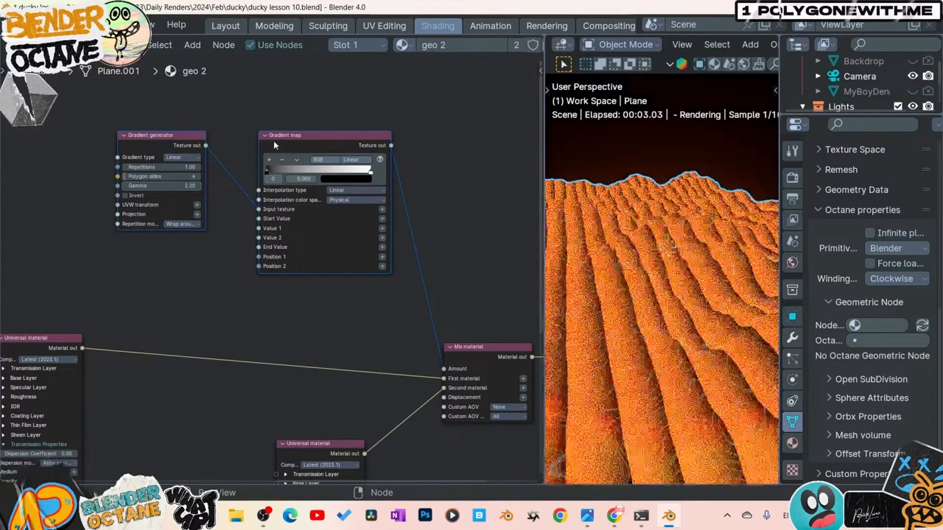
Flip the upper Gradient map's color ramp and move its black stop to 0.379.
{"action": "left_click", "coordinate": [297, 160]}
{"action": "left_click", "coordinate": [301, 170]}
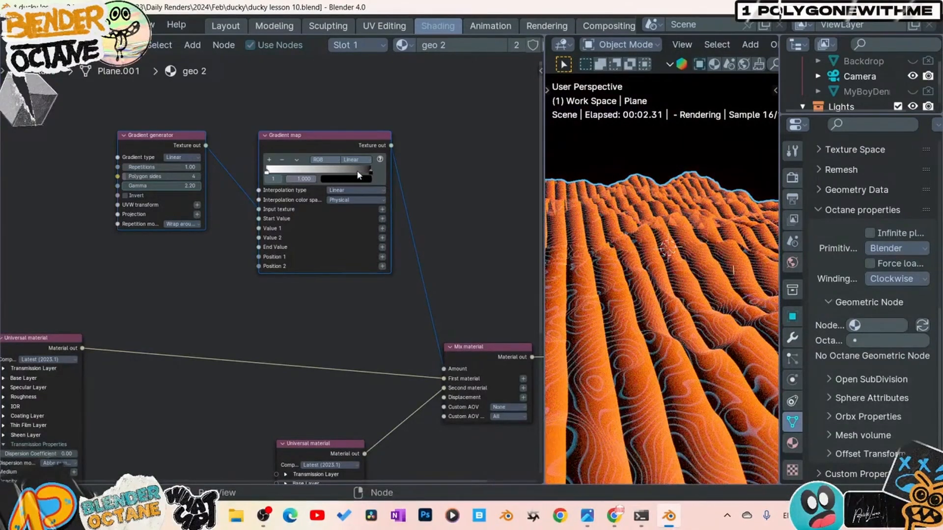
{"action": "left_click_drag", "start_coordinate": [359, 176], "coordinate": [306, 175]}
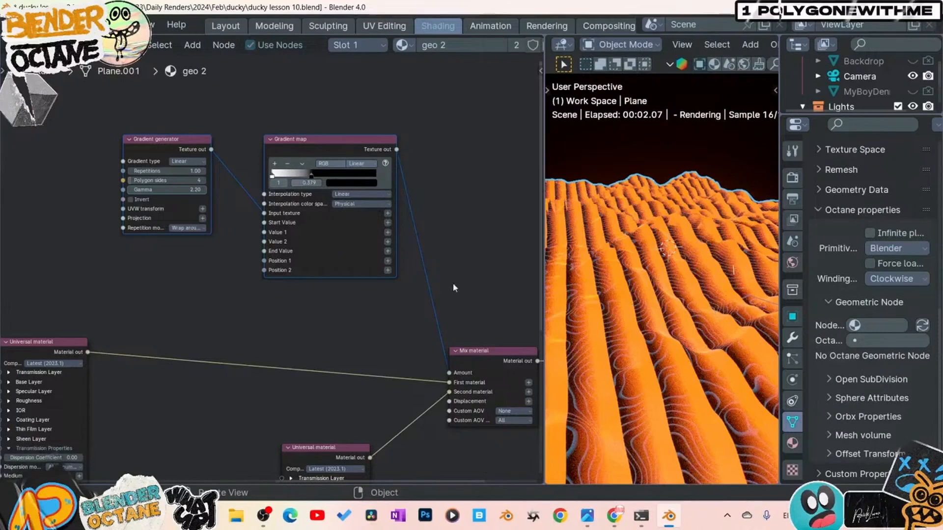
Set the Gradient generator's polygon sides to 3.
{"action": "middle_click_drag", "start_coordinate": [118, 294], "coordinate": [164, 302]}
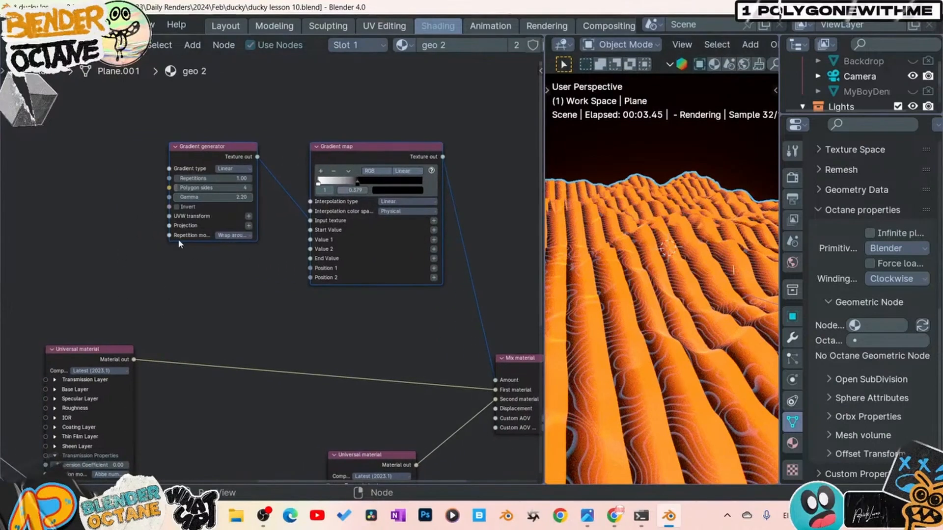
{"action": "left_click", "coordinate": [236, 185]}
{"action": "key", "text": "BackSpace"}
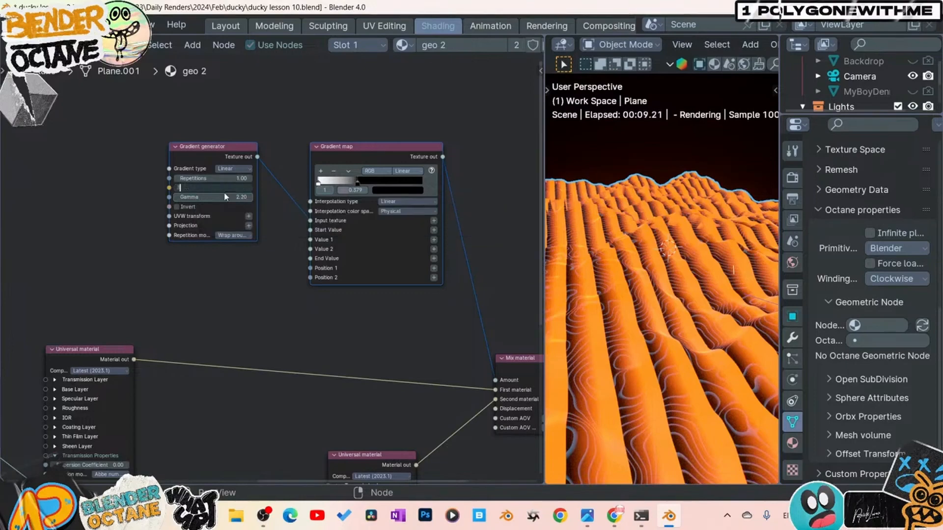
{"action": "type", "text": "3"}
{"action": "key", "text": "Return"}
Add a 3D transformation to the Gradient generator's UVW transform input and set its Y rotation to 90.
{"action": "middle_click_drag", "start_coordinate": [223, 191], "coordinate": [259, 278]}
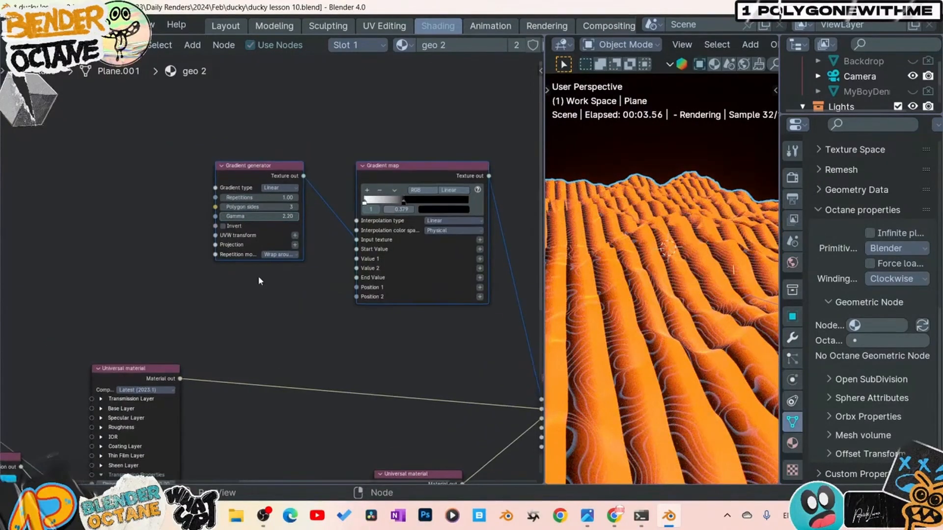
{"action": "left_click", "coordinate": [295, 236]}
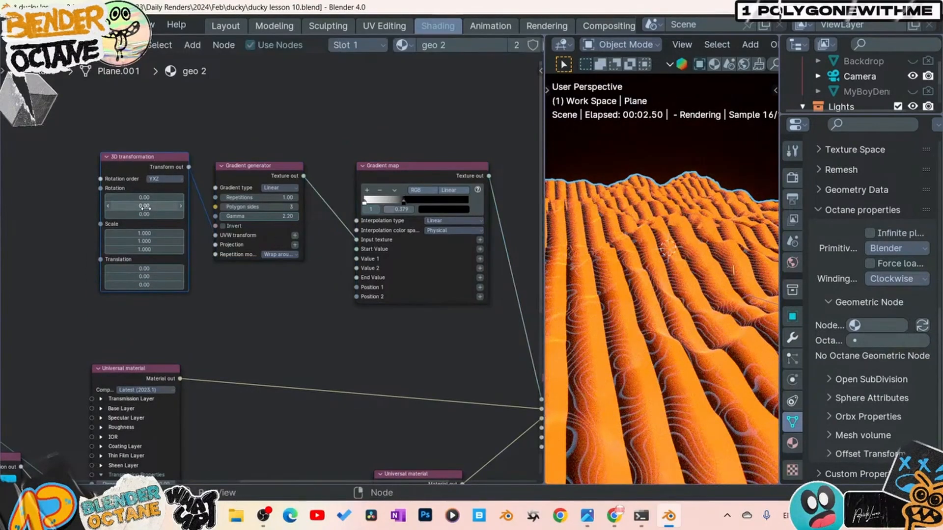
{"action": "left_click", "coordinate": [146, 206]}
{"action": "type", "text": "90"}
{"action": "key", "text": "Return"}
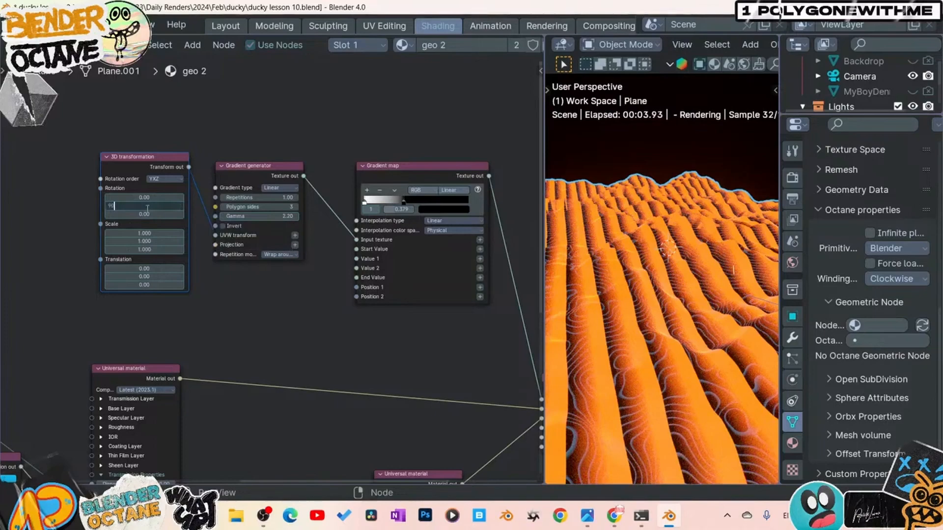
Detach the 3D transformation, add an XYZ to UVW Projection to the Gradient generator's Projection input, and feed the transformation into it.
{"action": "middle_click_drag", "start_coordinate": [154, 178], "coordinate": [233, 180]}
{"action": "left_click_drag", "start_coordinate": [220, 165], "coordinate": [52, 156]}
{"action": "left_click_drag", "start_coordinate": [293, 239], "coordinate": [271, 242]}
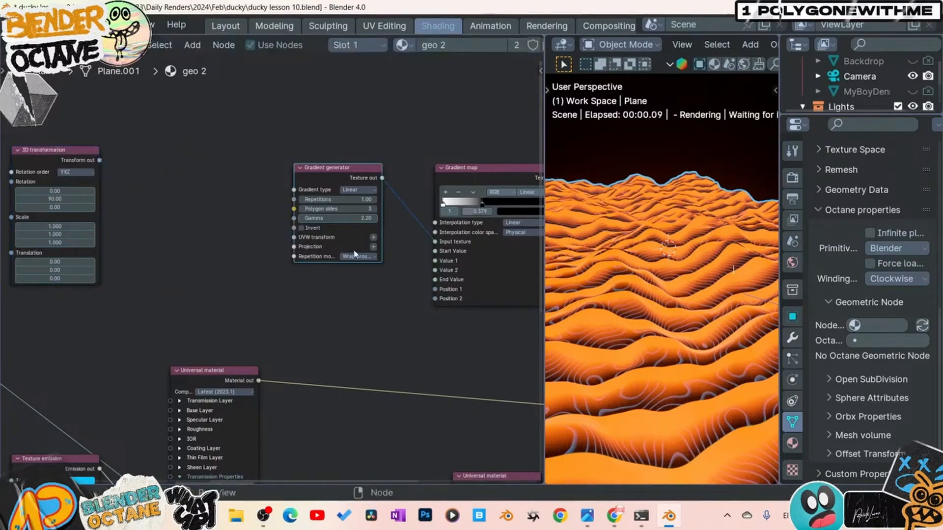
{"action": "left_click", "coordinate": [373, 248]}
{"action": "left_click_drag", "start_coordinate": [230, 306], "coordinate": [215, 178]}
{"action": "left_click_drag", "start_coordinate": [100, 161], "coordinate": [162, 179]}
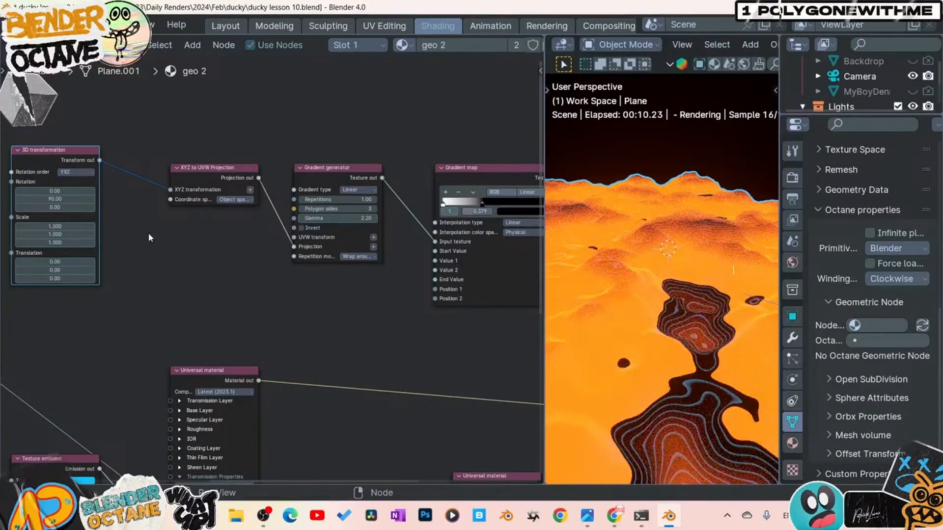
Widen the Gradient generator node so its option labels are fully readable.
{"action": "middle_click_drag", "start_coordinate": [266, 246], "coordinate": [261, 243]}
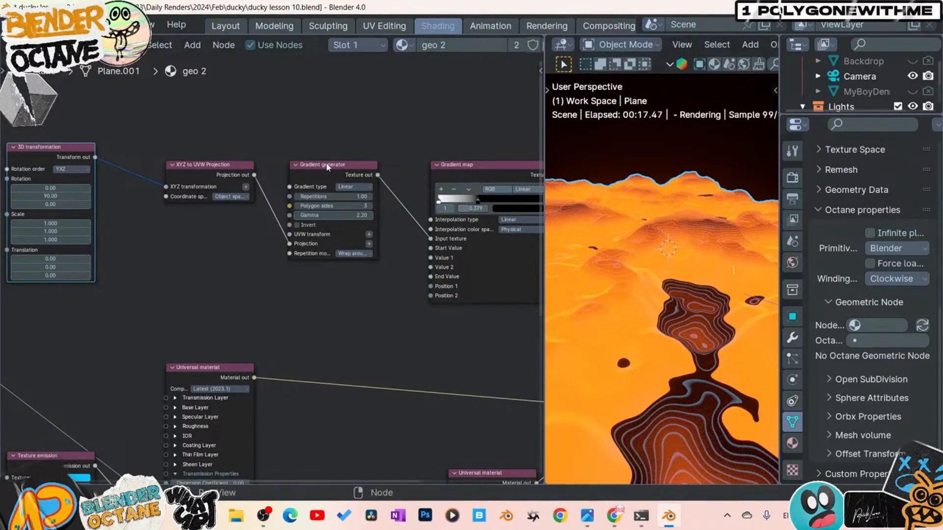
{"action": "left_click", "coordinate": [358, 173]}
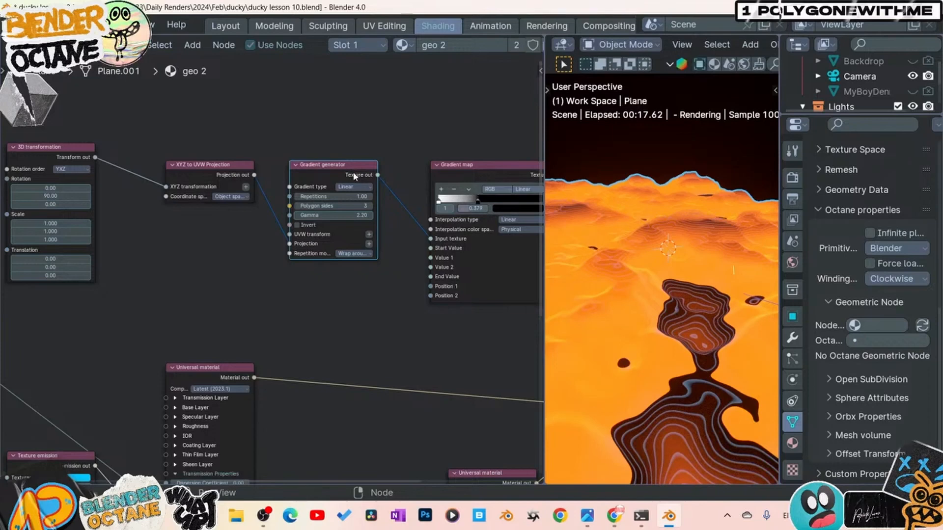
{"action": "scroll", "coordinate": [353, 175], "scroll_direction": "up", "scroll_amount": 1}
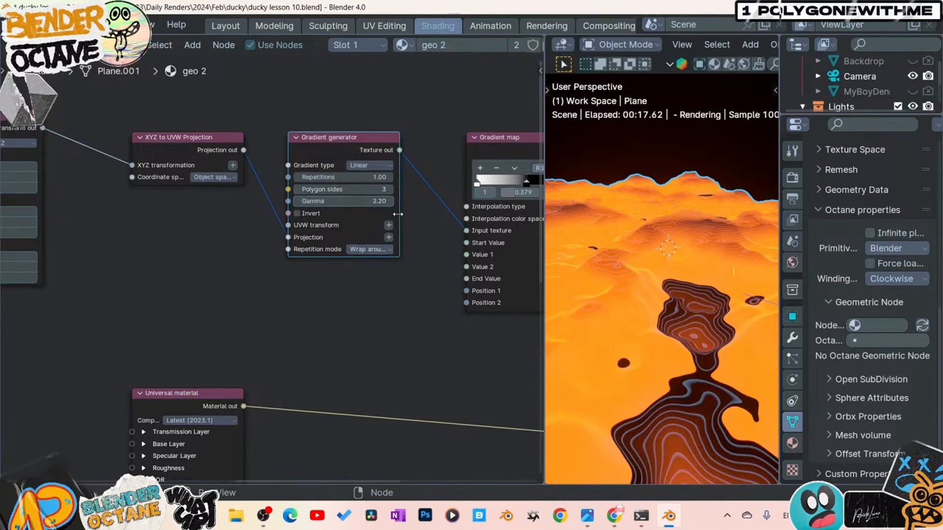
{"action": "left_click_drag", "start_coordinate": [398, 214], "coordinate": [435, 215]}
Try other Gradient map stop positions: black at 0.763, white at 0.924, and black back at 0.000.
{"action": "middle_click_drag", "start_coordinate": [383, 307], "coordinate": [228, 307]}
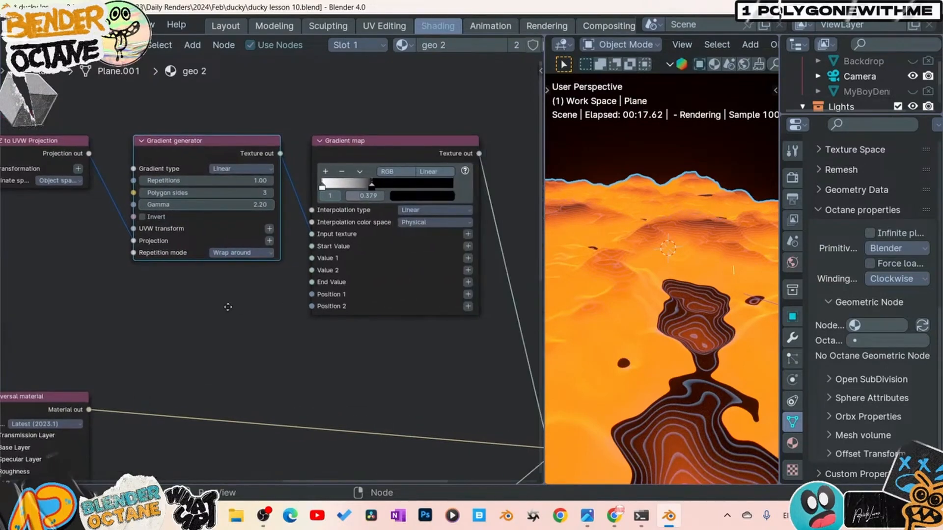
{"action": "left_click_drag", "start_coordinate": [372, 185], "coordinate": [429, 187]}
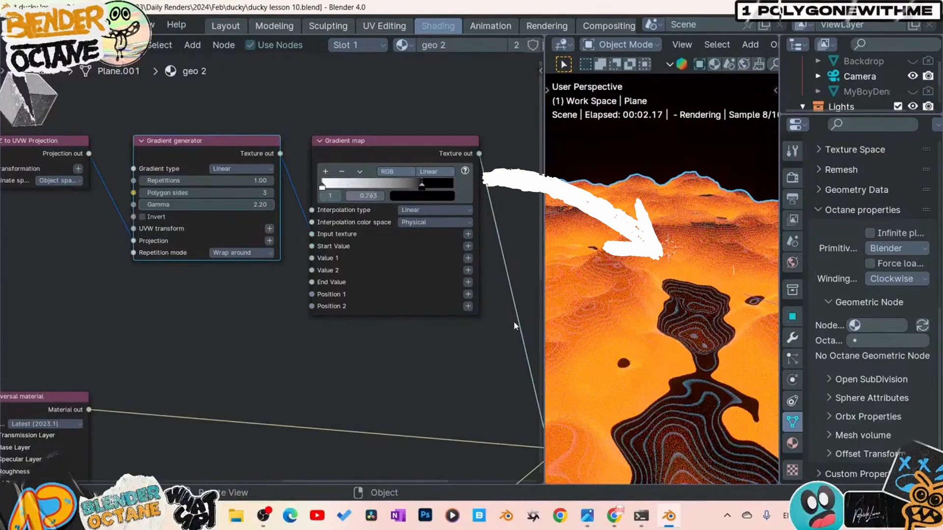
{"action": "left_click_drag", "start_coordinate": [322, 187], "coordinate": [443, 193]}
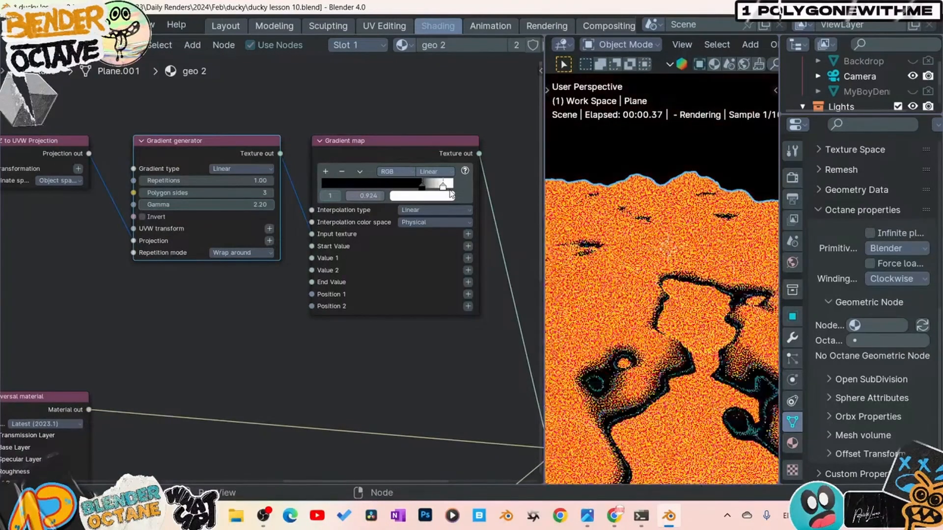
{"action": "left_click_drag", "start_coordinate": [423, 188], "coordinate": [317, 190]}
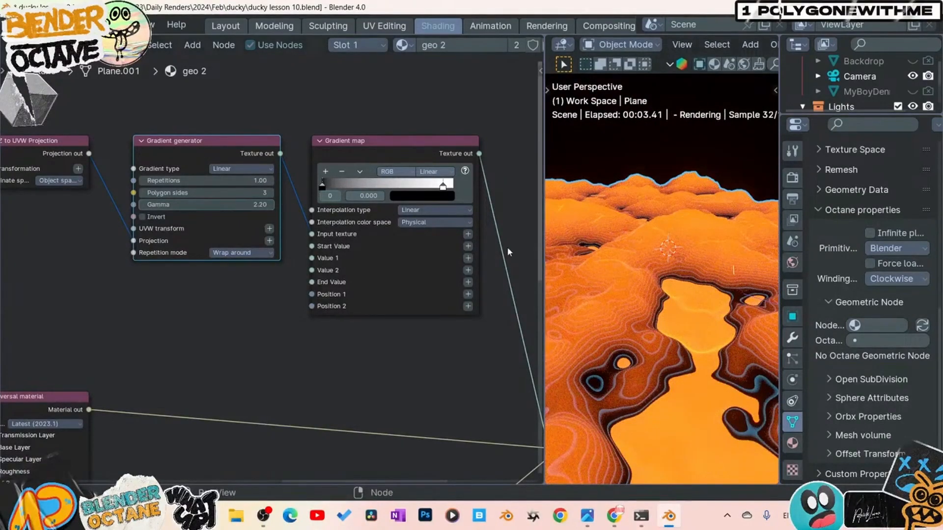
Try the Gradient map's black stop just past the ramp's middle and its white stop at 0.081.
{"action": "left_click_drag", "start_coordinate": [312, 187], "coordinate": [388, 187]}
{"action": "left_click", "coordinate": [428, 188]}
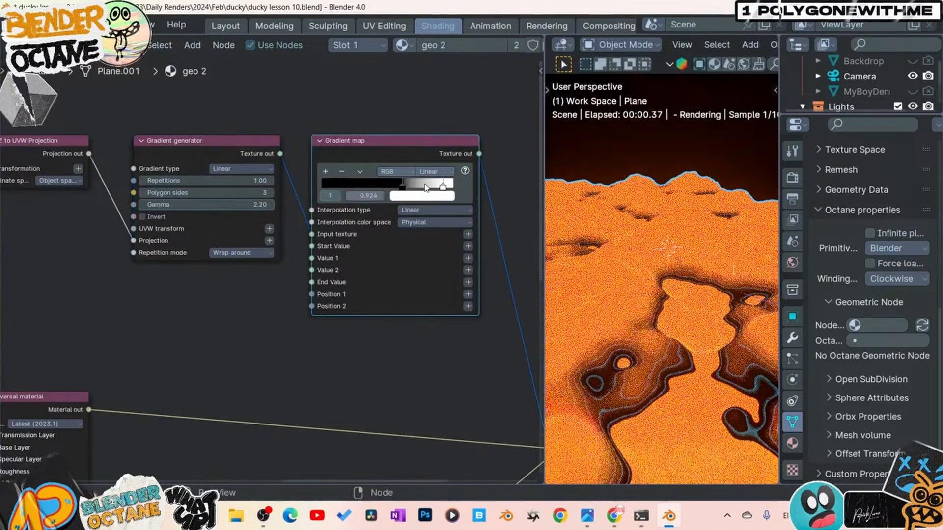
{"action": "left_click_drag", "start_coordinate": [396, 183], "coordinate": [332, 185]}
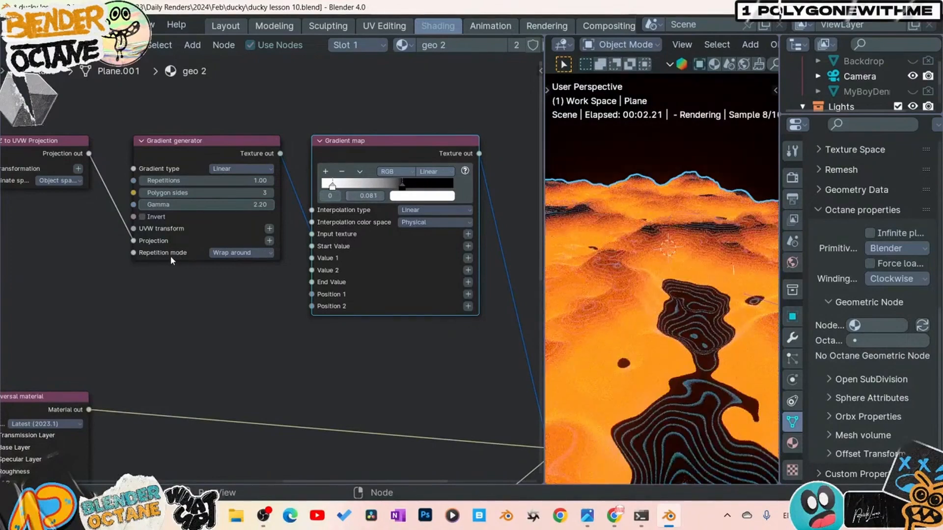
Set the Gradient generator's repetition mode to Mirror.
{"action": "left_click", "coordinate": [236, 253]}
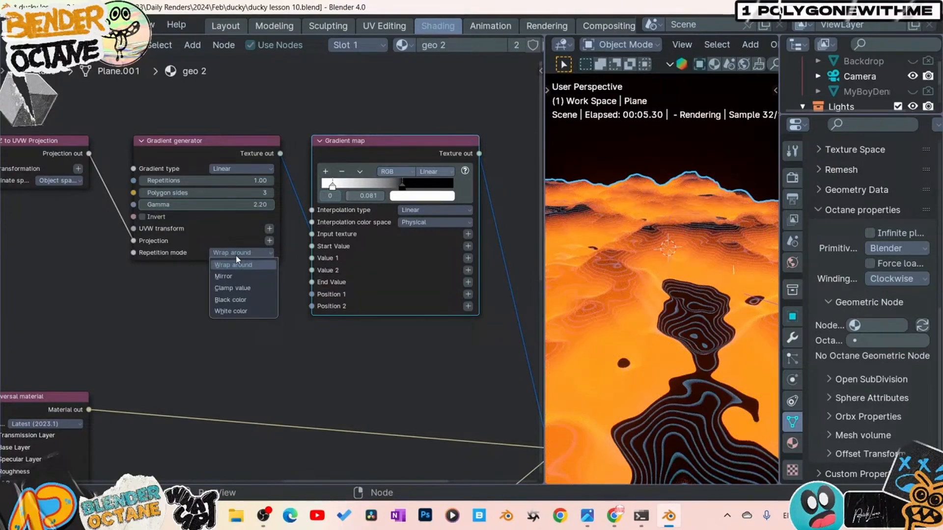
{"action": "left_click", "coordinate": [231, 276]}
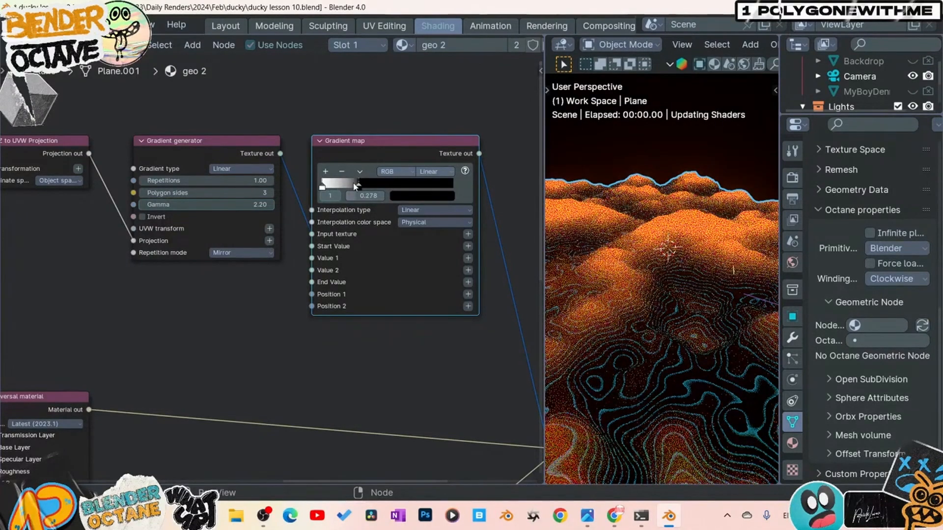
Try the Gradient map's black stop at 0.199 and 0.922, and move the white stop slightly inward from the ramp's start.
{"action": "left_click_drag", "start_coordinate": [356, 186], "coordinate": [350, 186]}
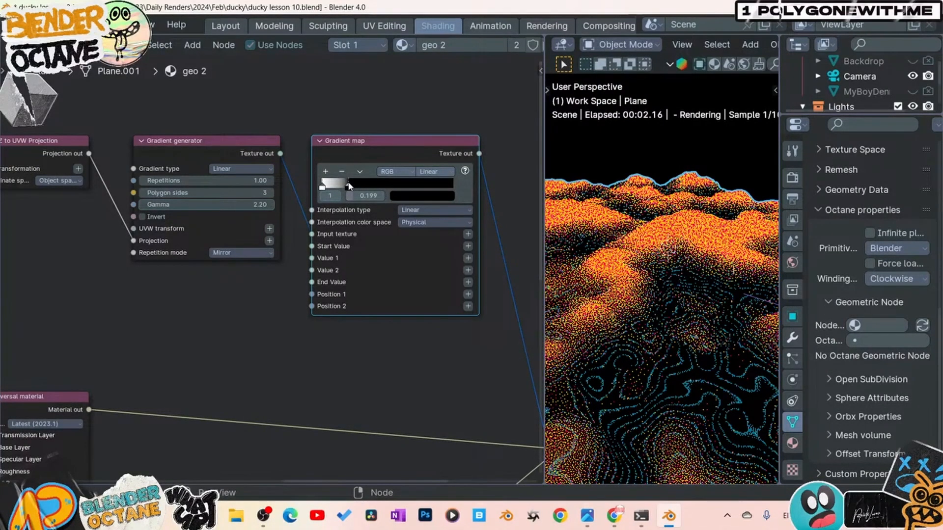
{"action": "left_click_drag", "start_coordinate": [348, 185], "coordinate": [443, 185]}
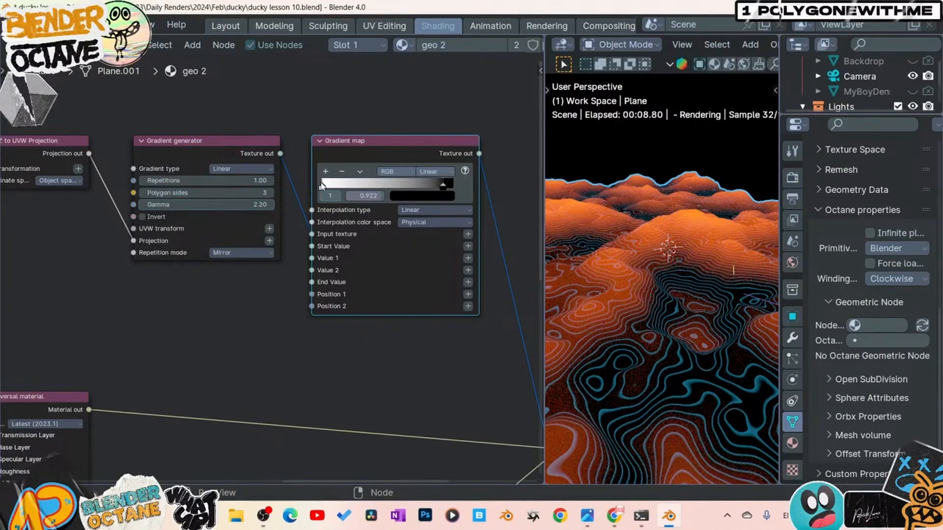
{"action": "left_click_drag", "start_coordinate": [322, 186], "coordinate": [338, 186]}
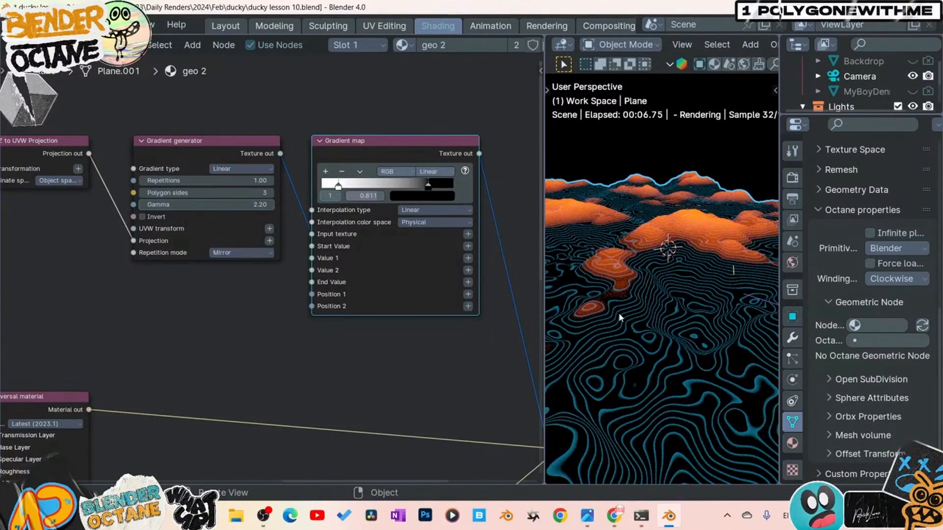
Move the Gradient map's black stop to just over a third along the ramp and its white stop to 0.058.
{"action": "left_click_drag", "start_coordinate": [428, 186], "coordinate": [405, 186]}
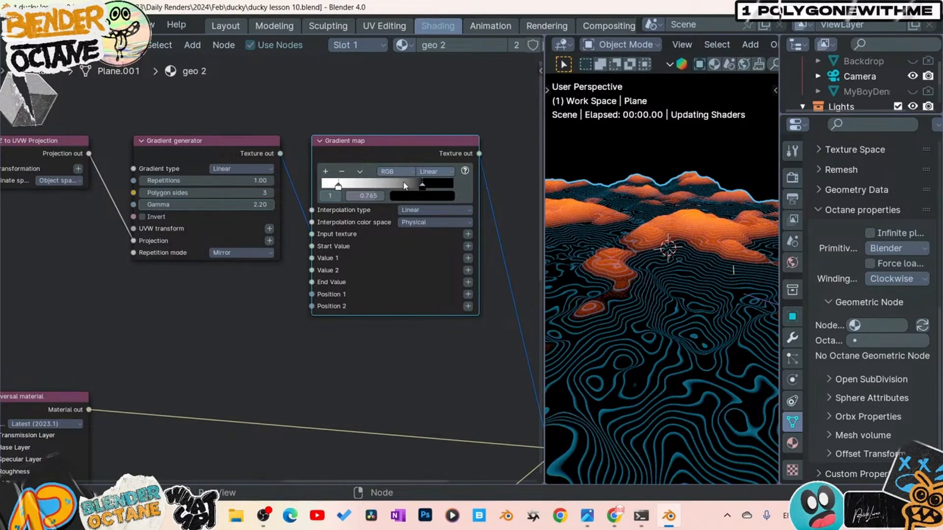
{"action": "left_click_drag", "start_coordinate": [405, 186], "coordinate": [371, 185]}
{"action": "left_click_drag", "start_coordinate": [338, 186], "coordinate": [329, 189]}
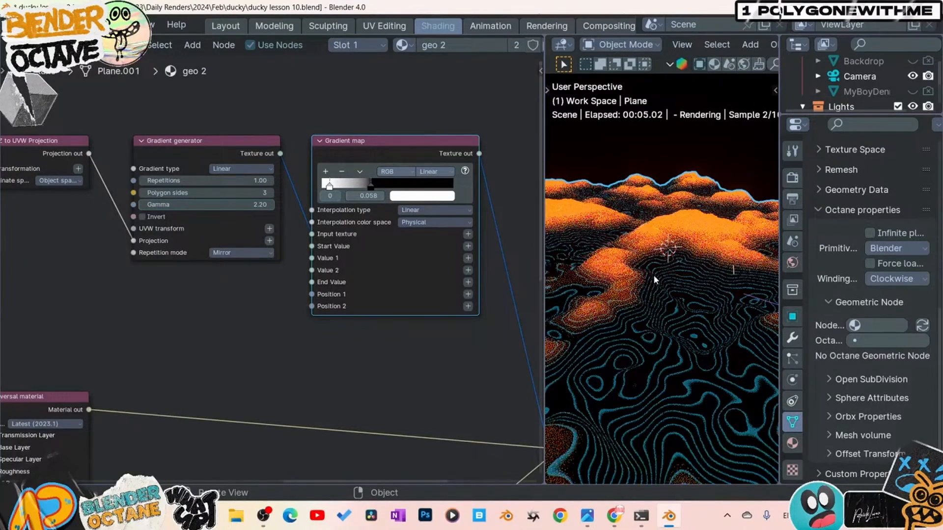
Look at the terrain through the camera and set the blue Texture emission's power to 3000.
{"action": "left_click", "coordinate": [236, 26]}
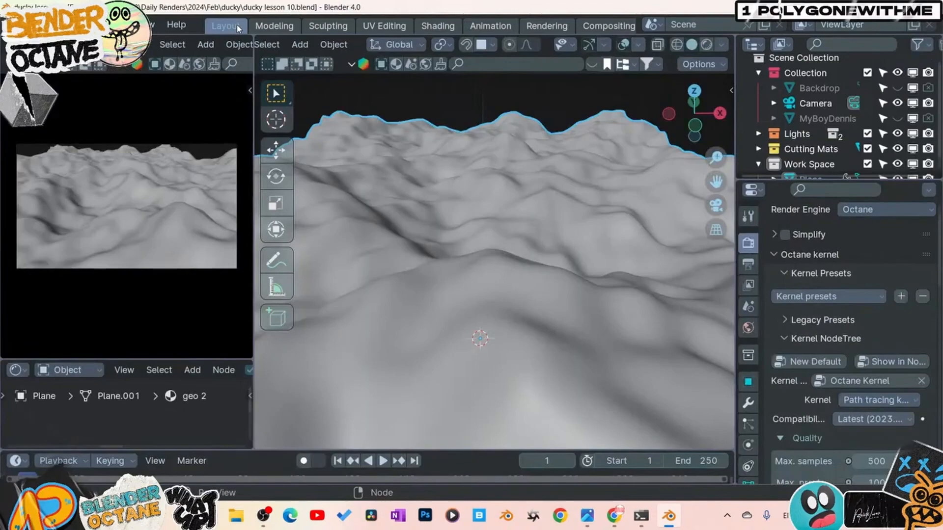
{"action": "key", "text": "KP_0"}
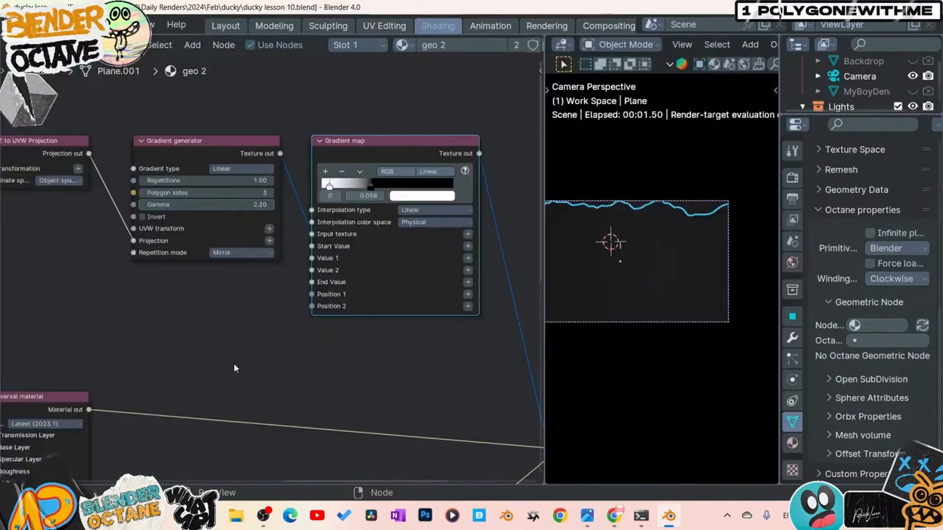
{"action": "scroll", "coordinate": [229, 362], "scroll_direction": "down", "scroll_amount": 2}
{"action": "middle_click_drag", "start_coordinate": [229, 361], "coordinate": [428, 161]}
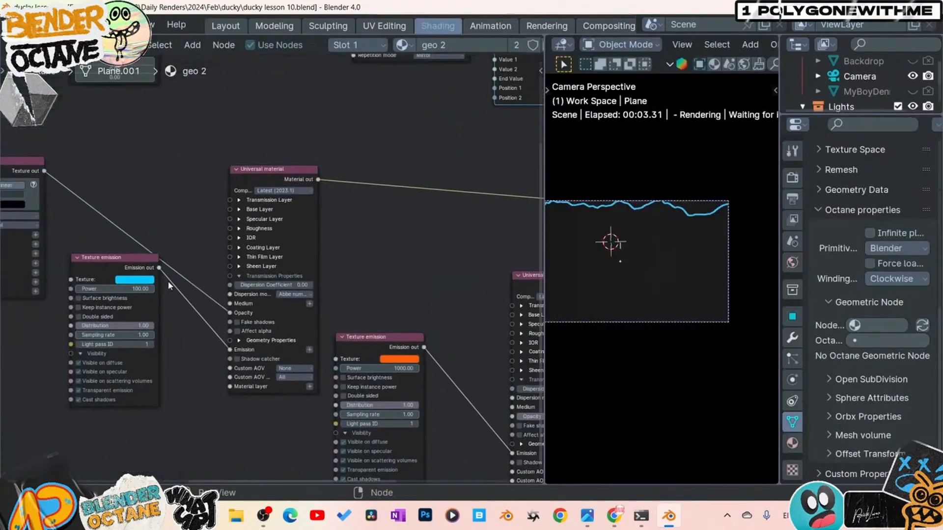
{"action": "middle_click_drag", "start_coordinate": [137, 223], "coordinate": [344, 234]}
{"action": "left_click", "coordinate": [336, 299]}
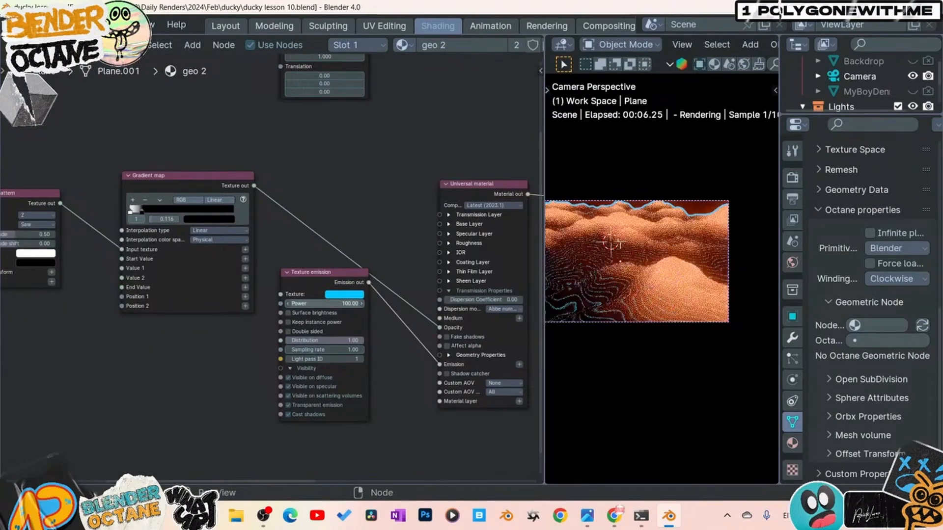
{"action": "type", "text": "300"}
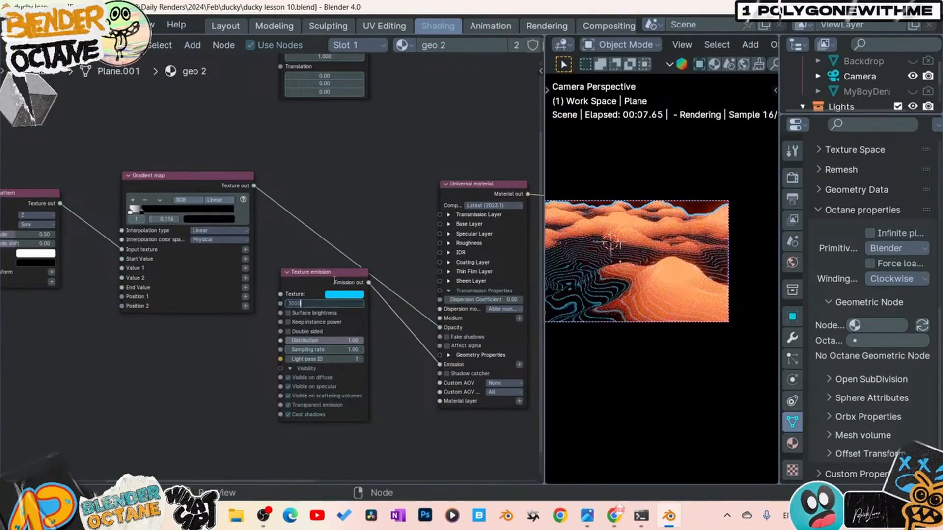
{"action": "type", "text": "0"}
{"action": "key", "text": "Return"}
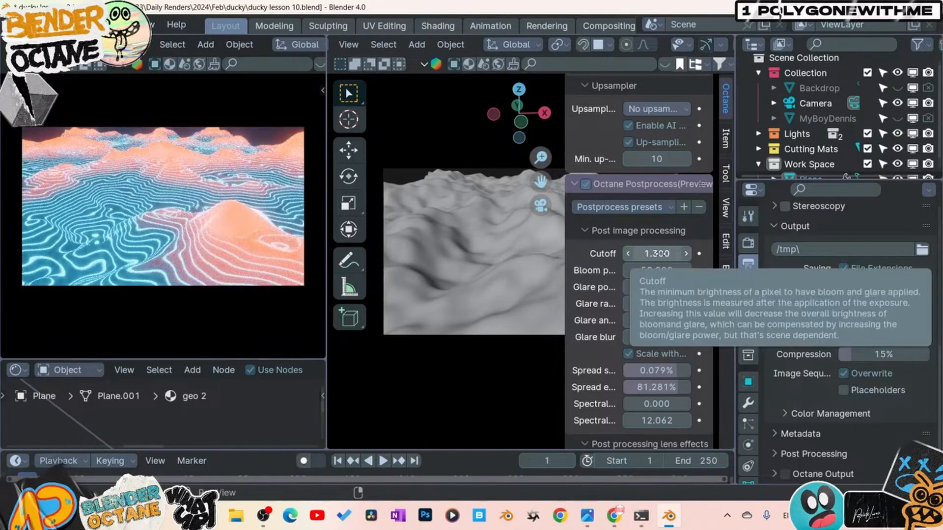
Set the Octane postprocess cutoff to 1.581 and both the bloom power and glare power to 25.
{"action": "left_click", "coordinate": [657, 286]}
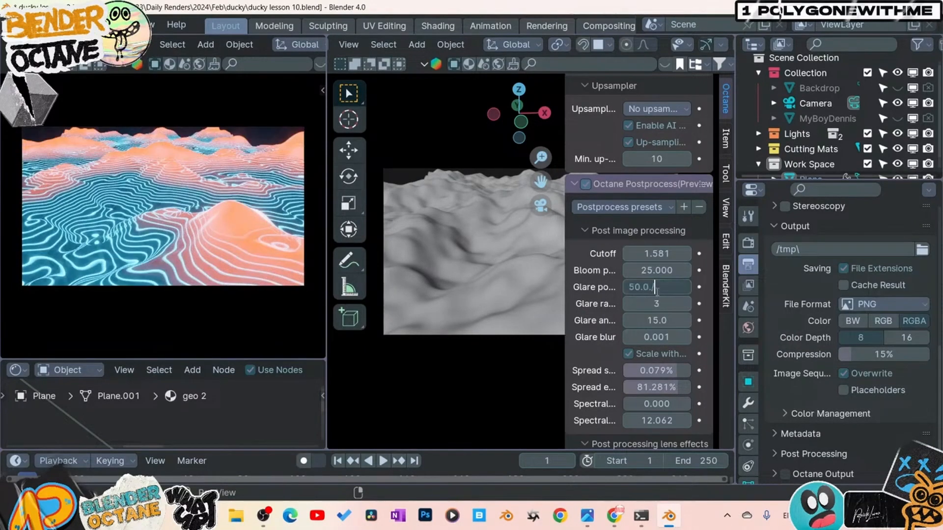
{"action": "type", "text": "./"}
{"action": "key", "text": "Return"}
{"action": "left_click", "coordinate": [657, 287]}
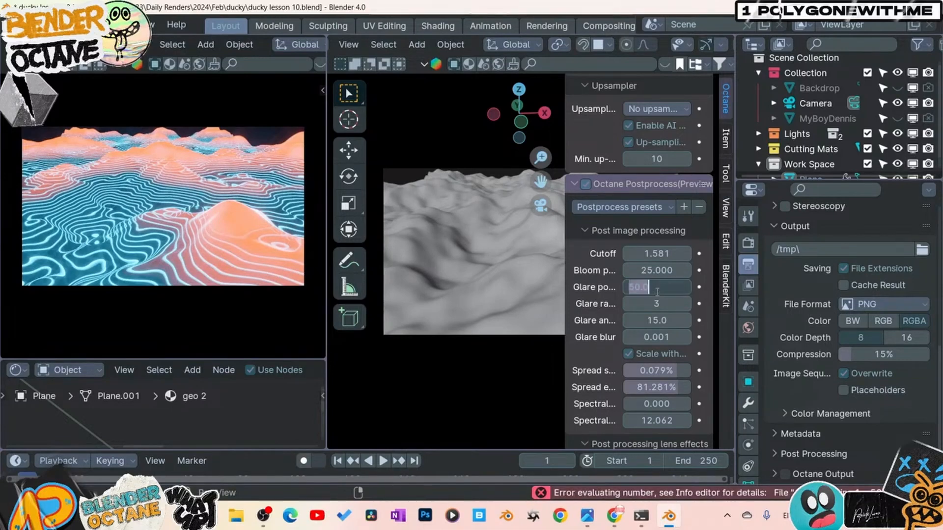
{"action": "key", "text": "End"}
{"action": "type", "text": "/2"}
{"action": "key", "text": "Return"}
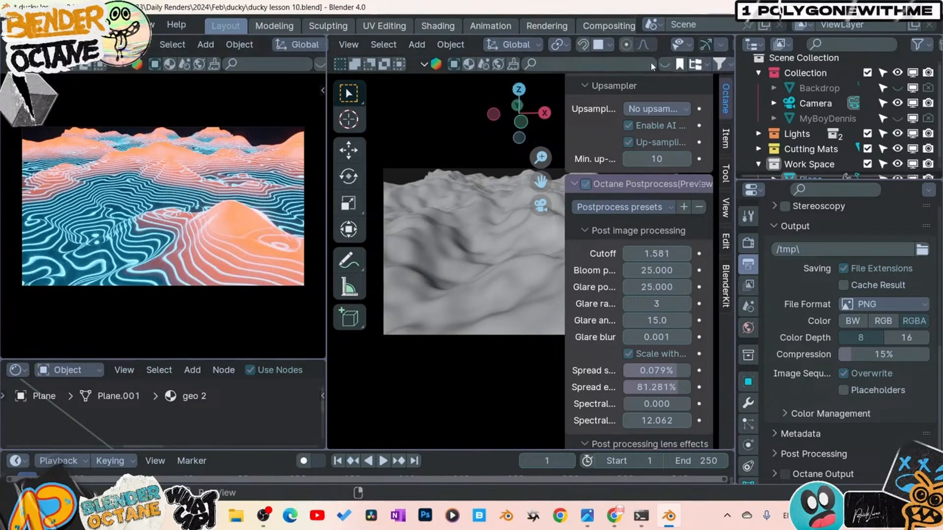
{"action": "scroll", "coordinate": [510, 26], "scroll_direction": "down", "scroll_amount": 3}
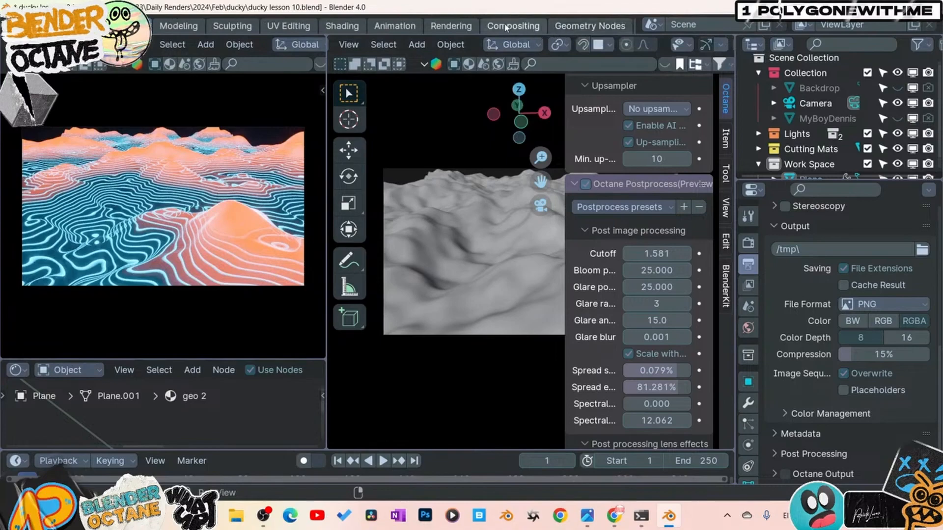
{"action": "scroll", "coordinate": [506, 27], "scroll_direction": "down", "scroll_amount": 2}
{"action": "scroll", "coordinate": [486, 29], "scroll_direction": "down", "scroll_amount": 1}
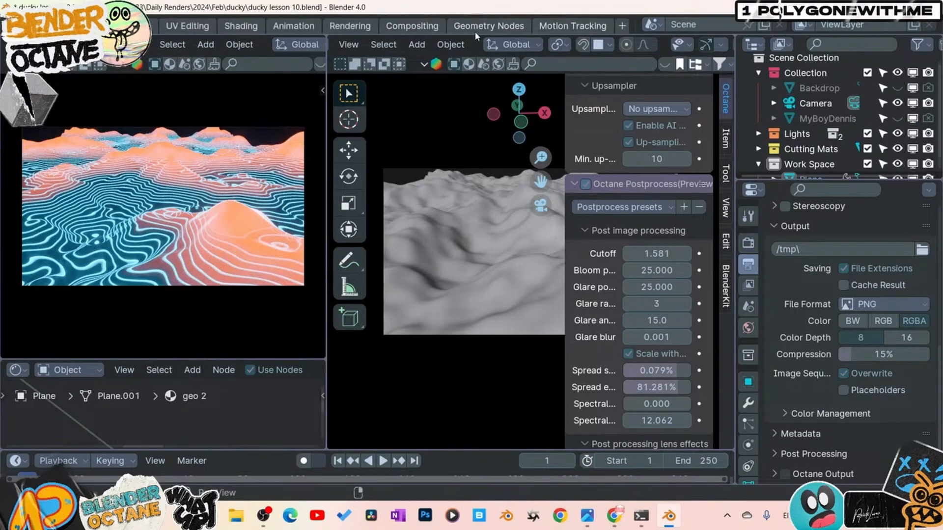
{"action": "scroll", "coordinate": [474, 27], "scroll_direction": "up", "scroll_amount": 5}
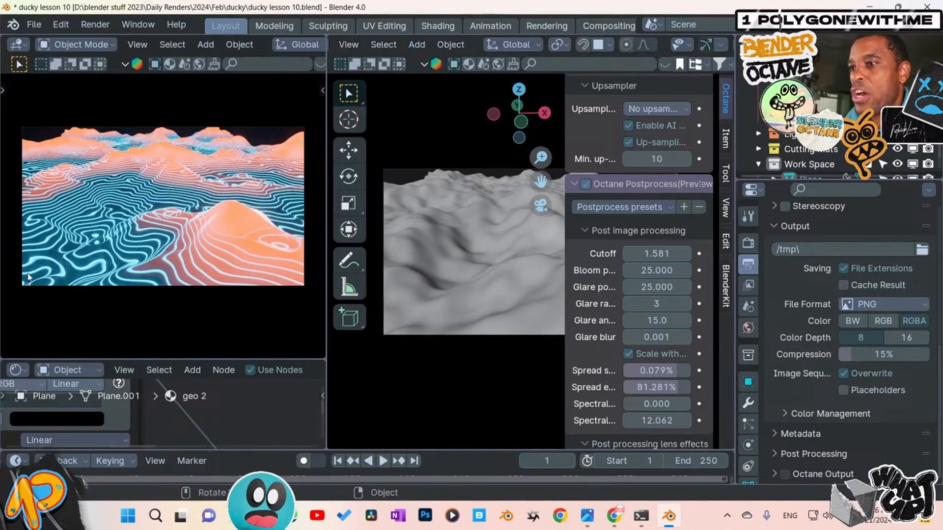
Switch to Chrome and look over the Eames Fiberglass lesson and its resources in the Free Octane Materials course.
{"action": "mouse_move", "coordinate": [626, 511]}
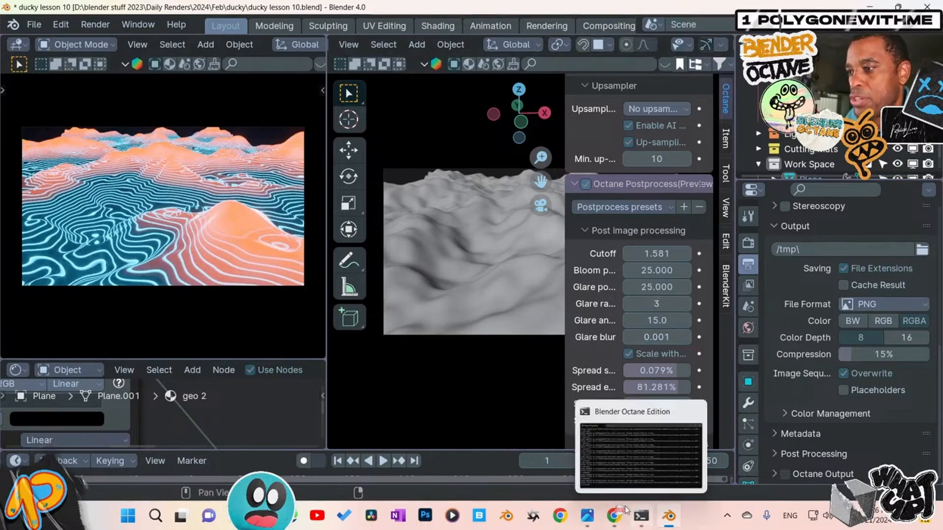
{"action": "left_click", "coordinate": [614, 513]}
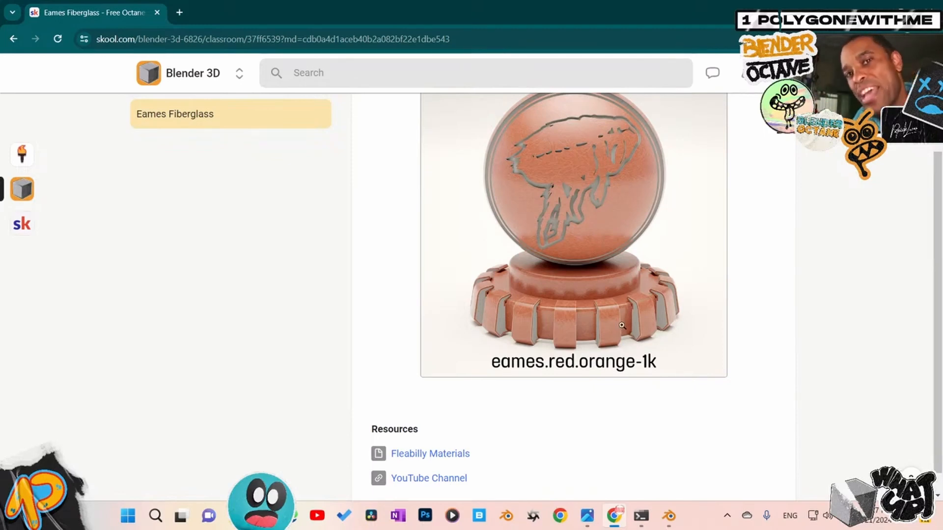
{"action": "scroll", "coordinate": [707, 326], "scroll_direction": "up", "scroll_amount": 3}
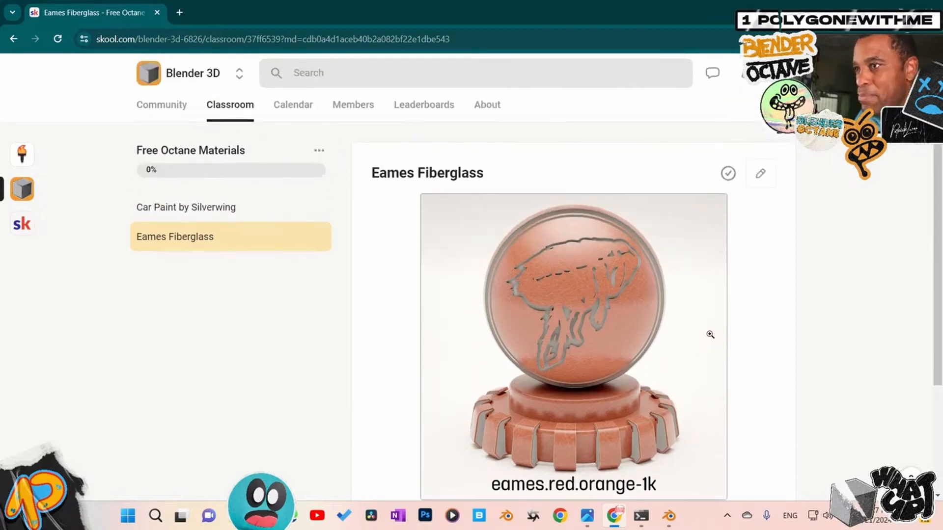
{"action": "scroll", "coordinate": [710, 335], "scroll_direction": "down", "scroll_amount": 3}
{"action": "scroll", "coordinate": [684, 358], "scroll_direction": "down", "scroll_amount": 2}
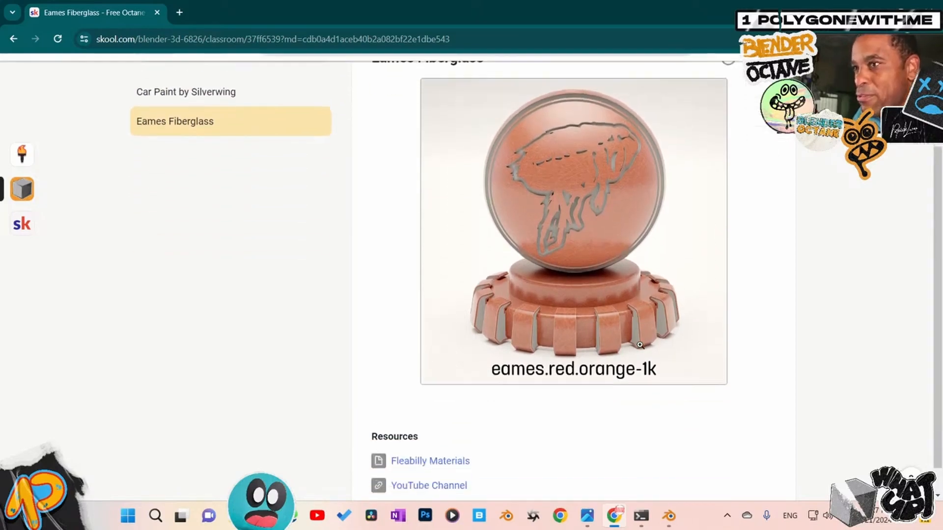
{"action": "scroll", "coordinate": [640, 345], "scroll_direction": "up", "scroll_amount": 3}
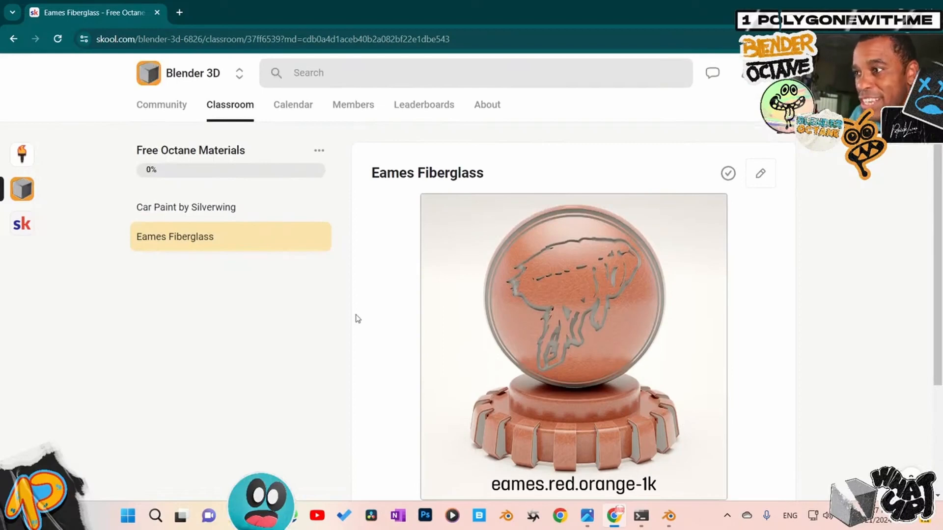